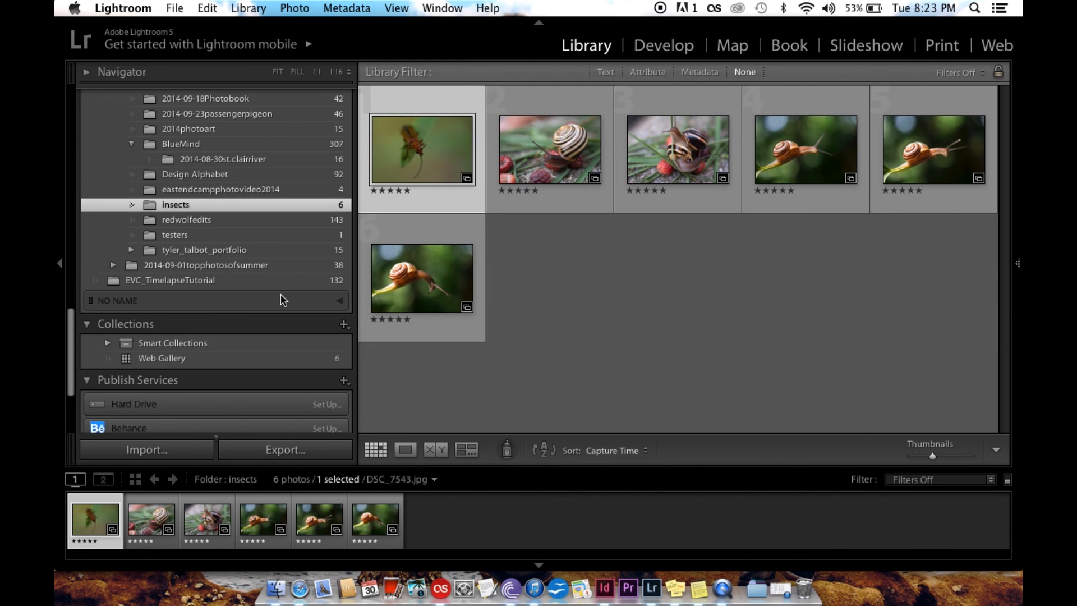
Open the Web module for the insects folder and apply the Flash gallery (default) template
scroll(293, 227, up, 10)
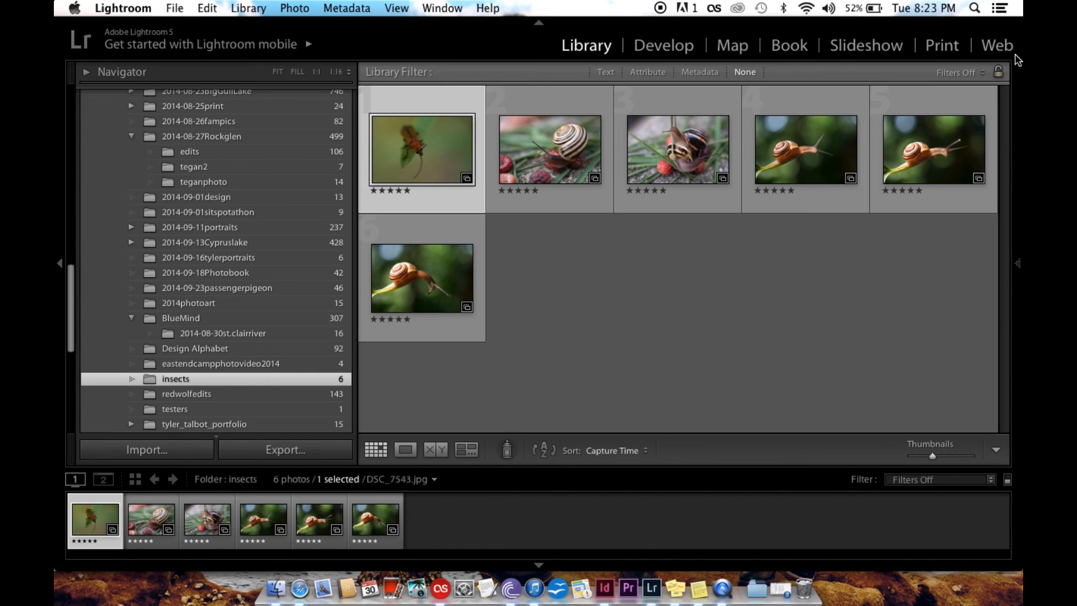
click(1002, 48)
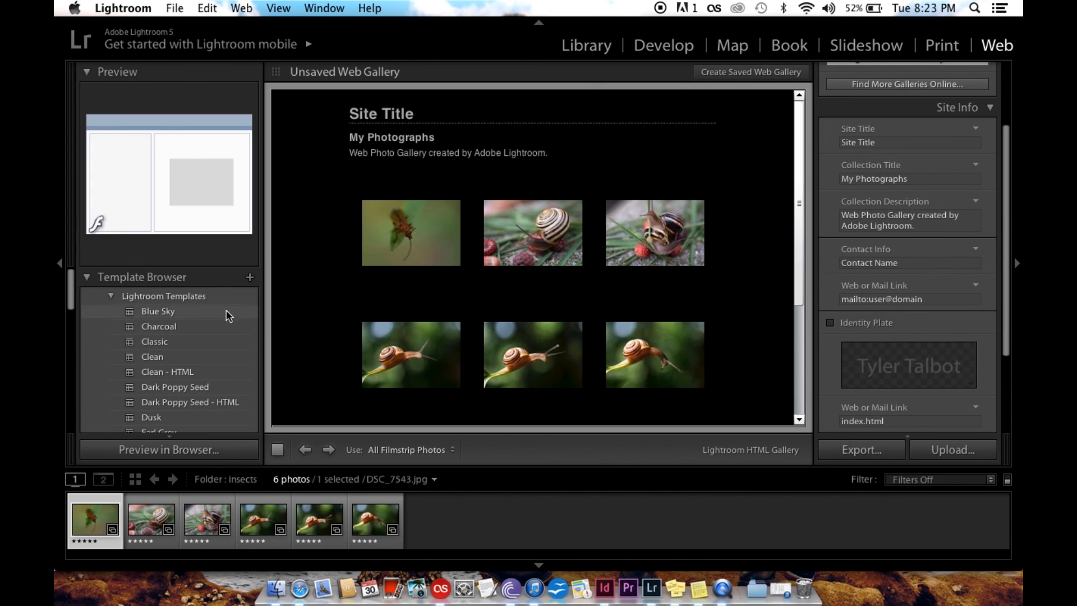
scroll(171, 352, down, 3)
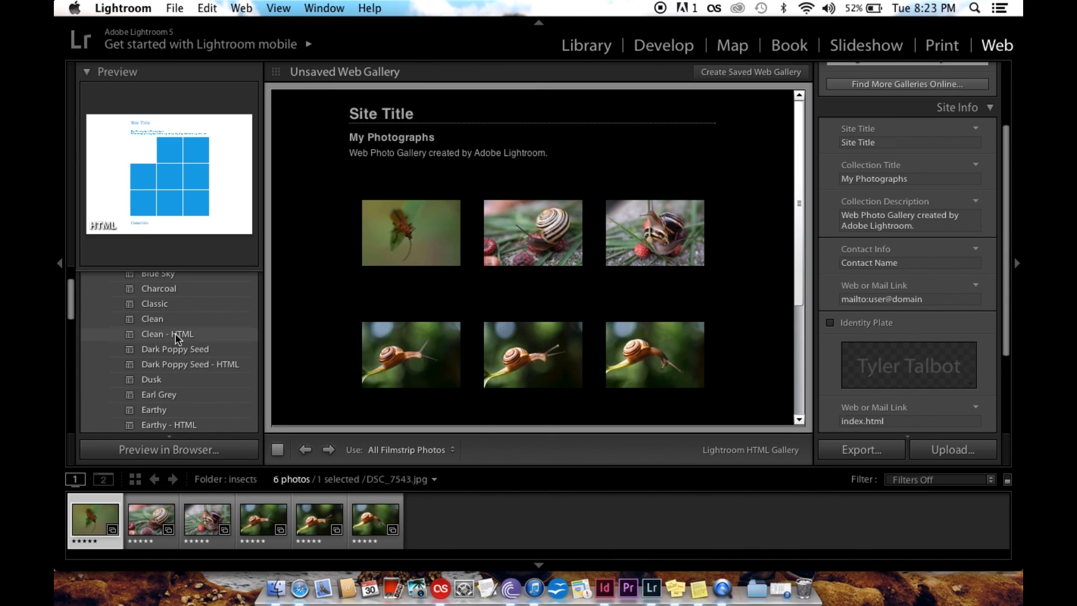
scroll(175, 338, down, 4)
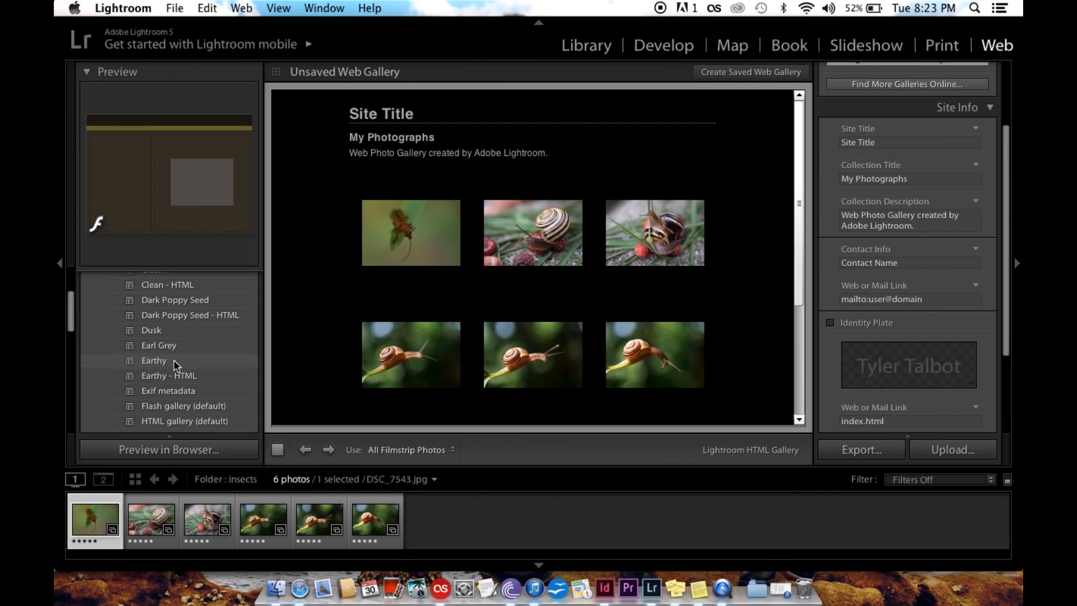
scroll(174, 364, up, 2)
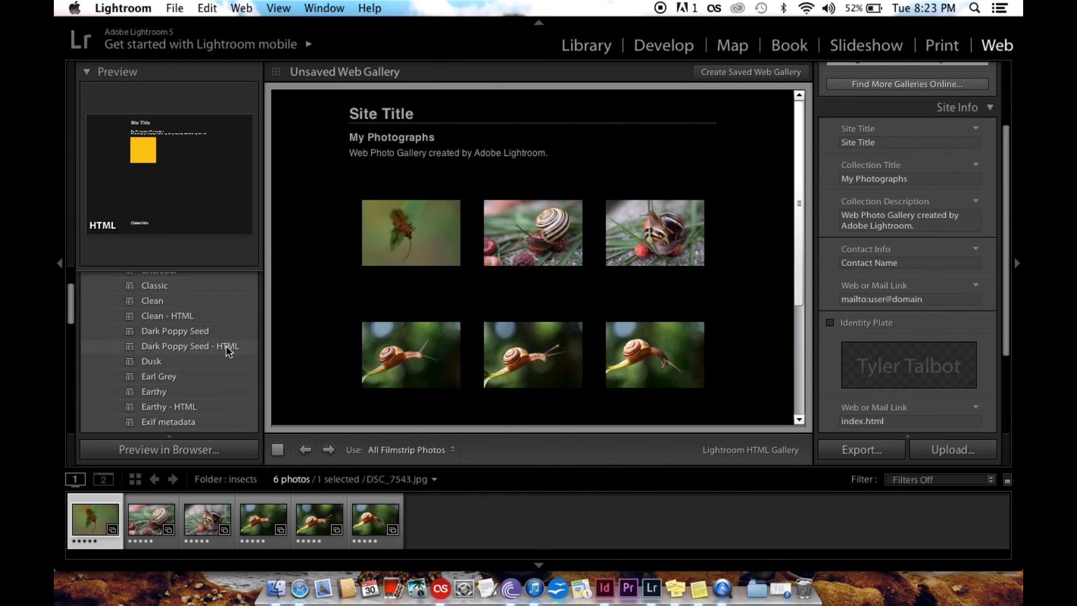
scroll(227, 350, down, 4)
click(212, 335)
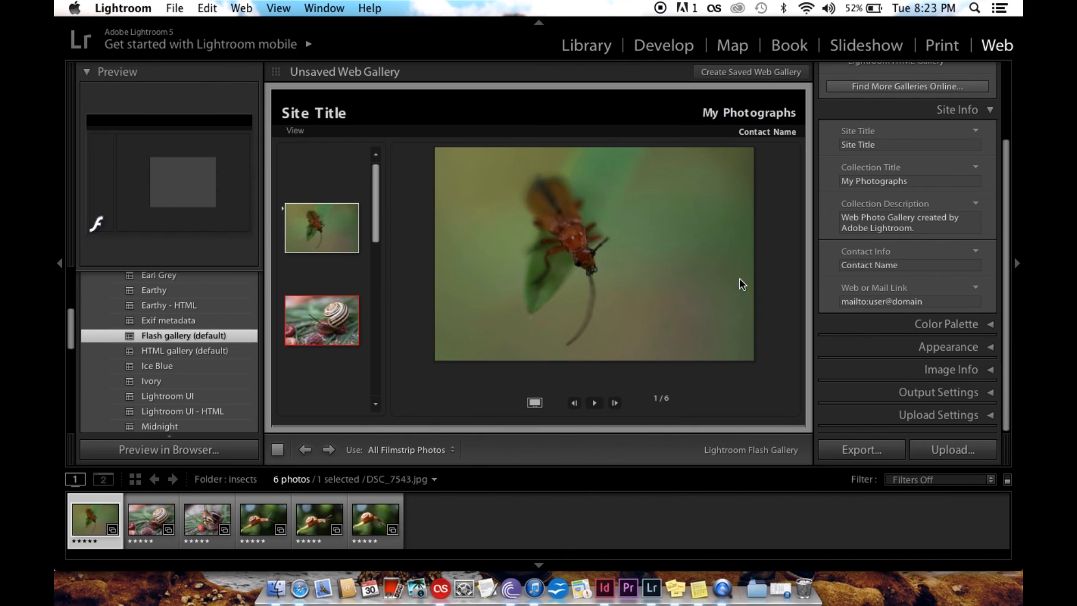
scroll(993, 317, up, 3)
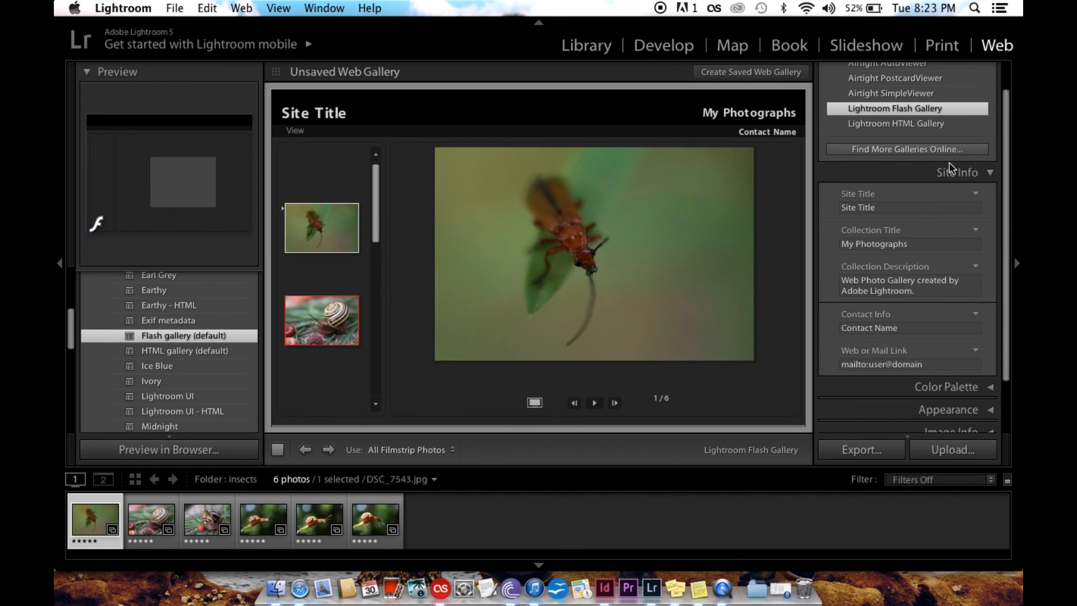
scroll(950, 162, up, 1)
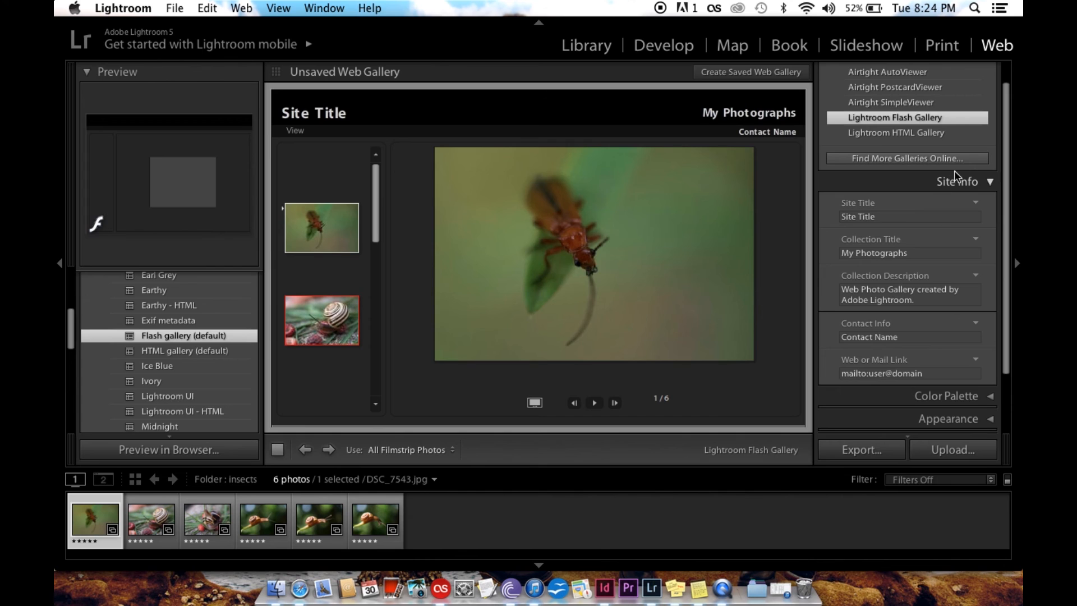
click(955, 184)
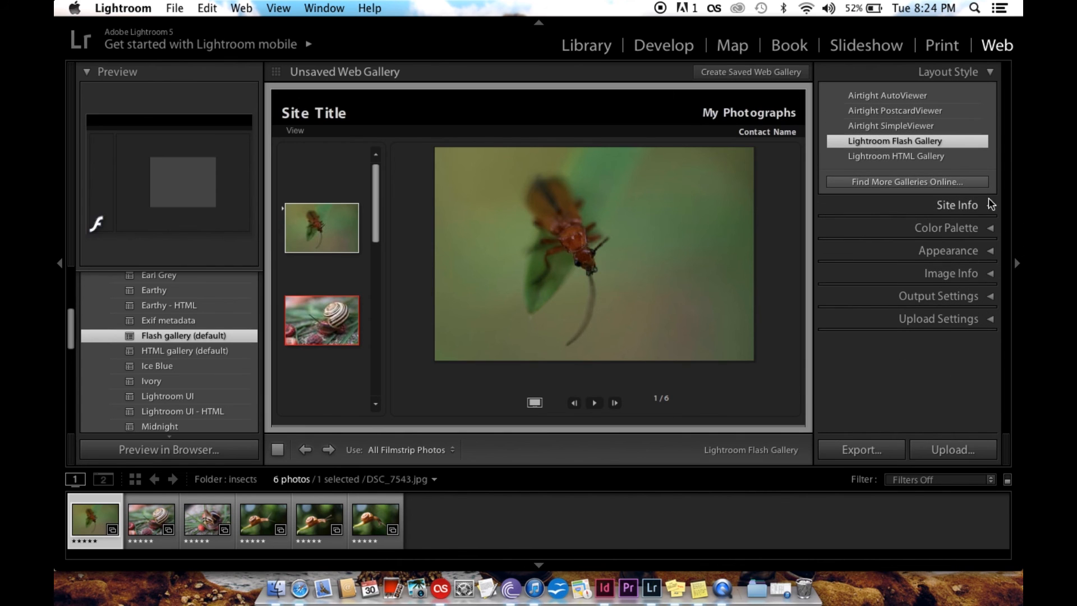
click(959, 210)
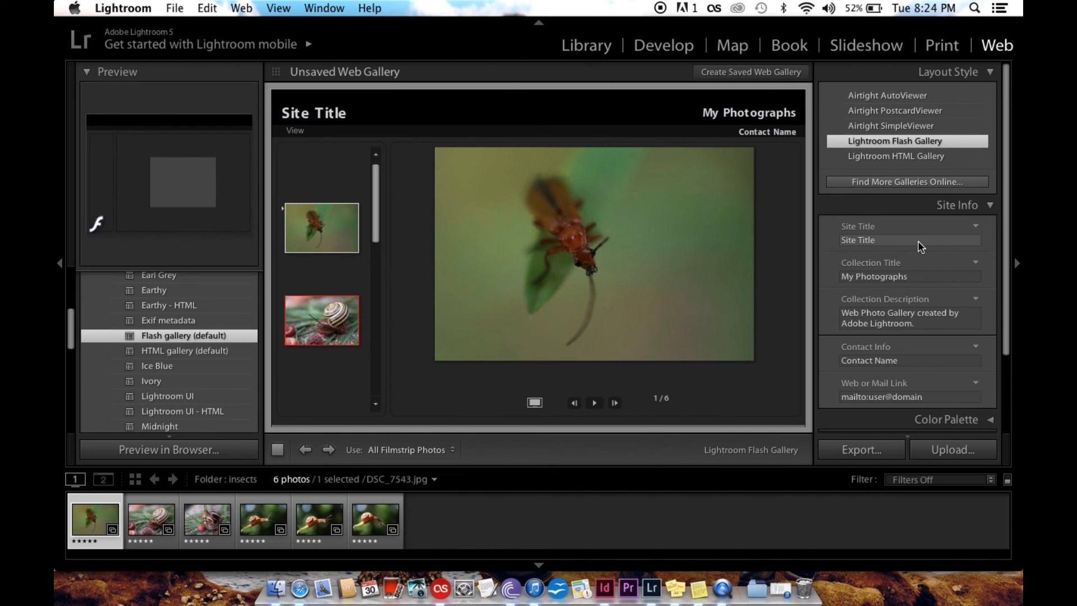
Try the Slideshow template on the gallery and switch back to the Flash gallery (default) template
scroll(200, 369, down, 3)
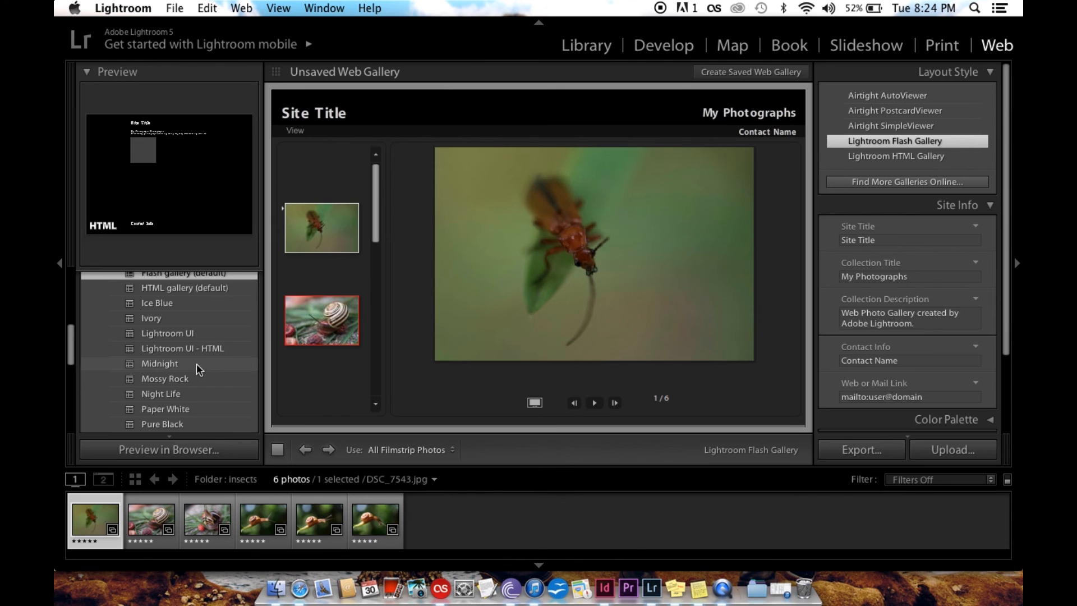
scroll(200, 369, down, 5)
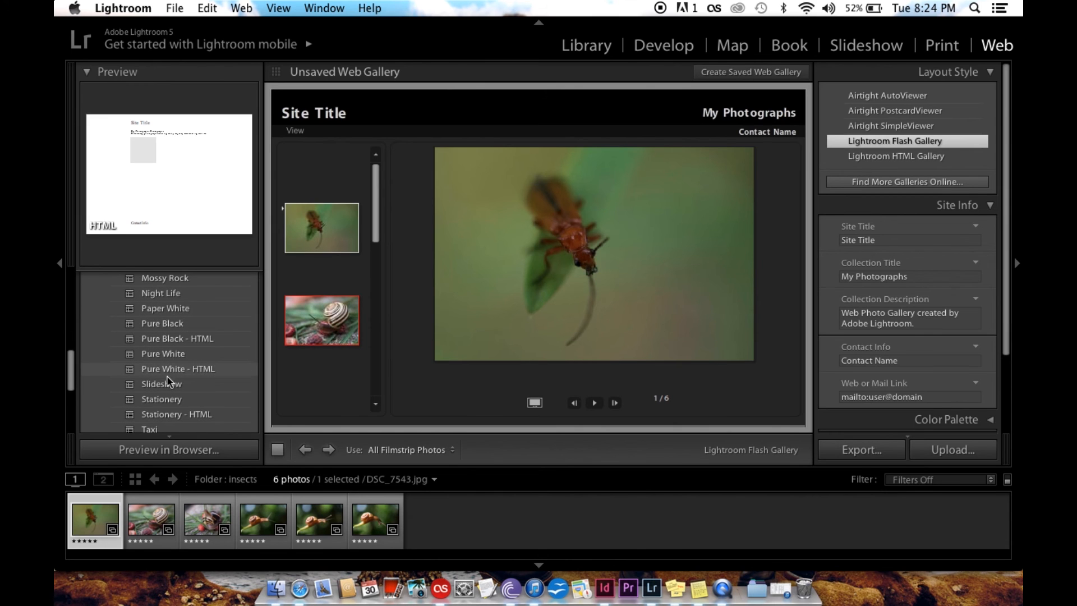
click(170, 384)
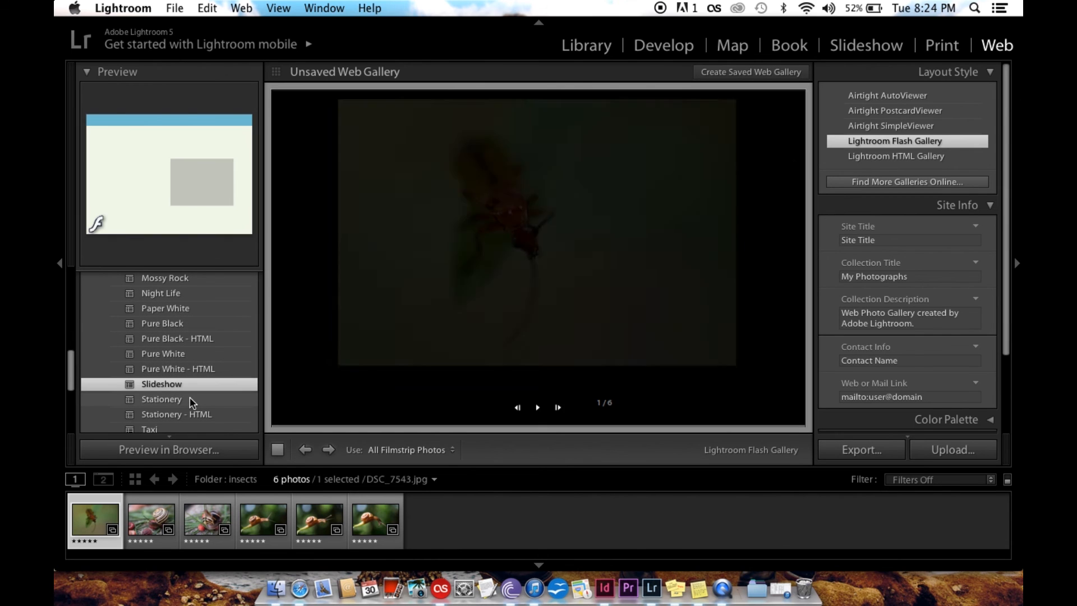
scroll(190, 403, down, 10)
scroll(190, 403, up, 10)
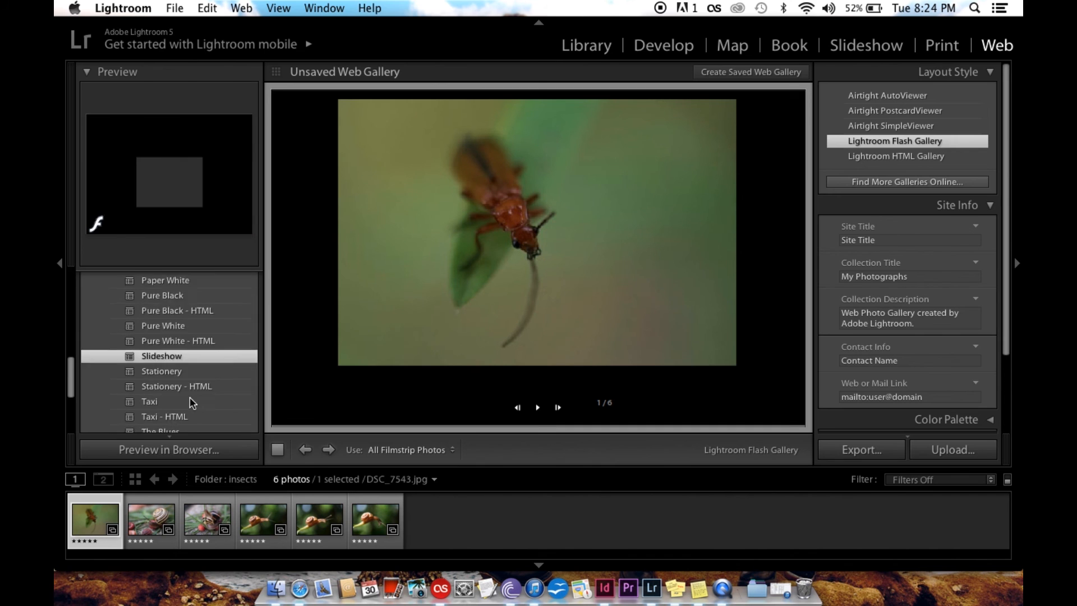
scroll(191, 403, up, 5)
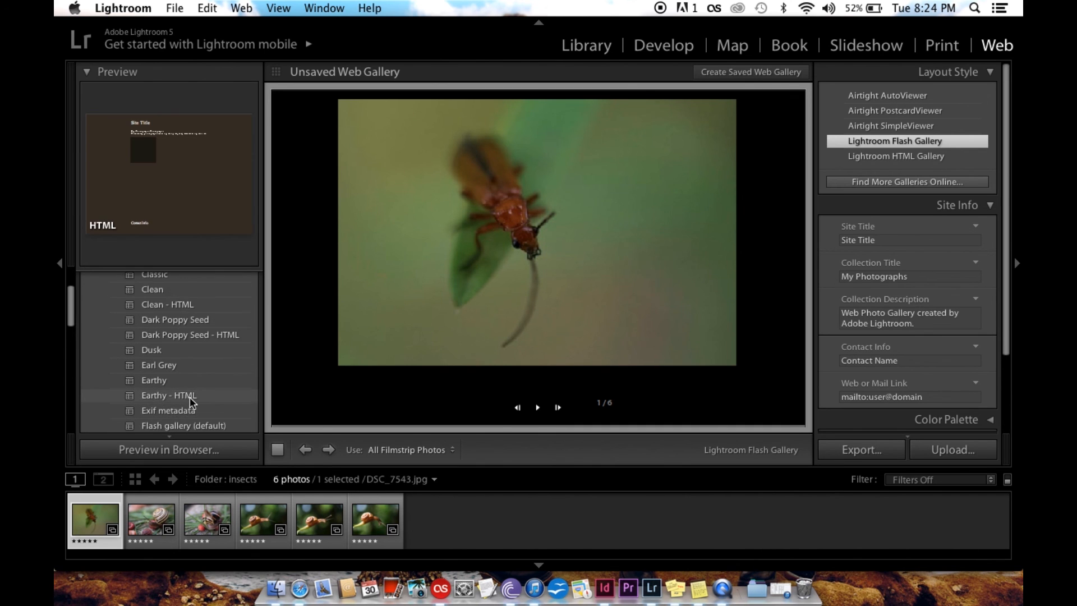
scroll(191, 402, down, 3)
click(190, 403)
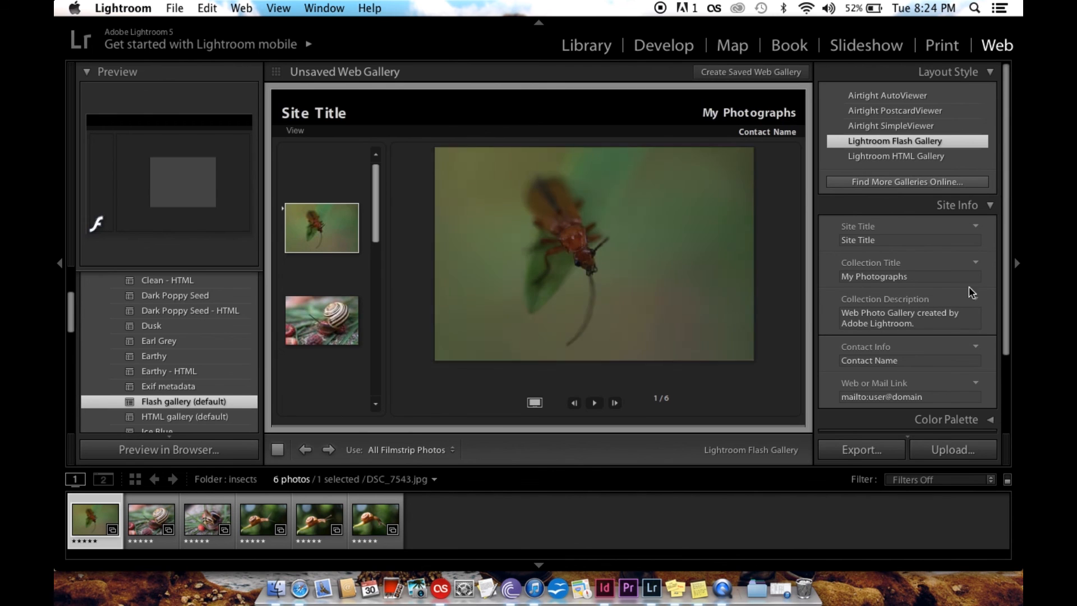
Set the site title to the photographer's full name followed by "Photography" and the collection title to "Insects"
click(912, 241)
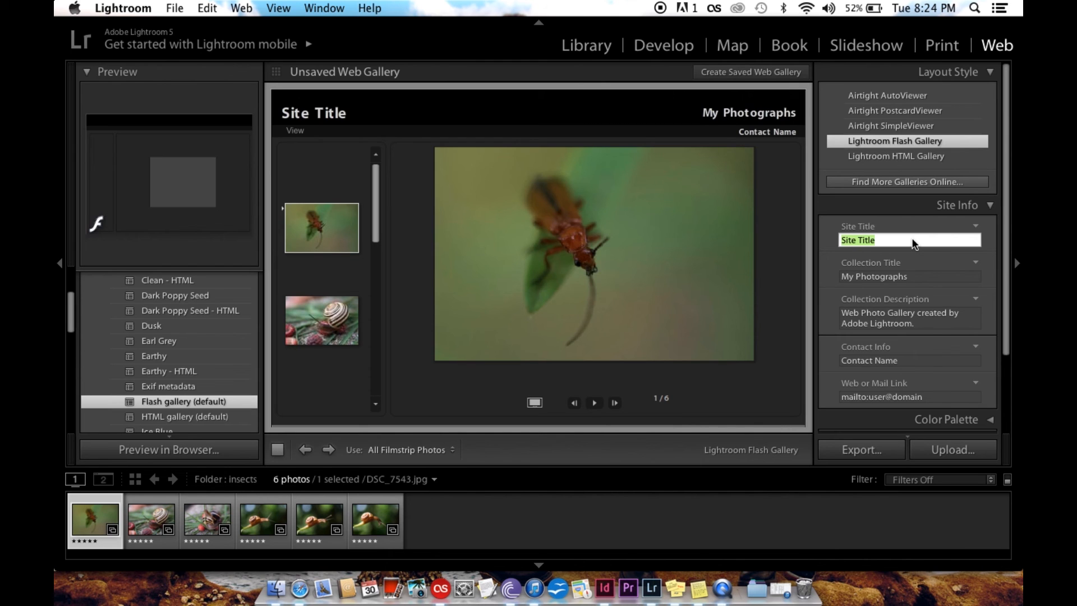
text(Tyler Talbot Photography)
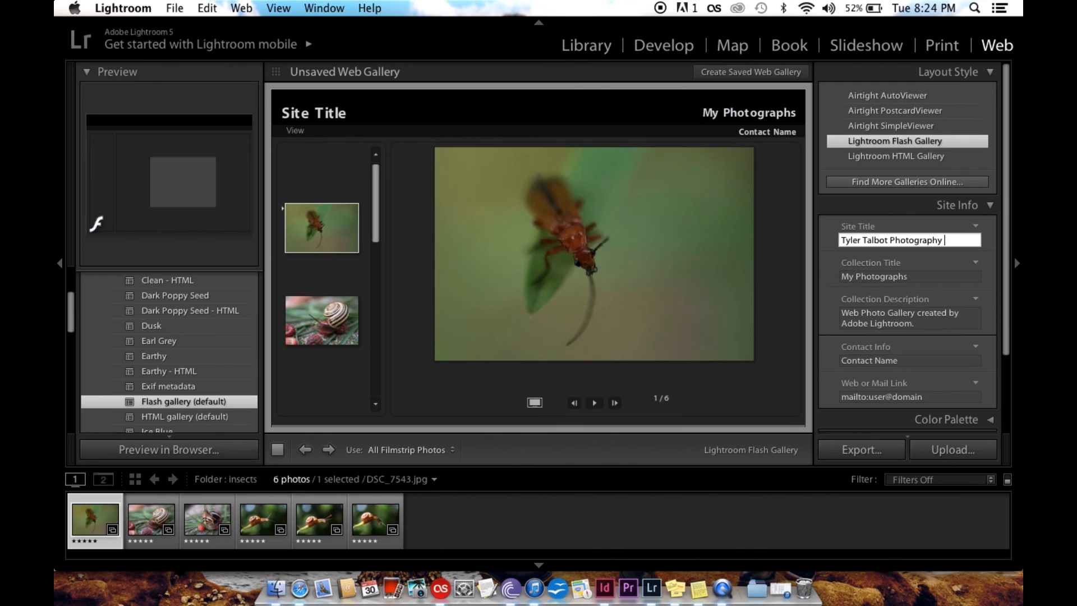
click(916, 279)
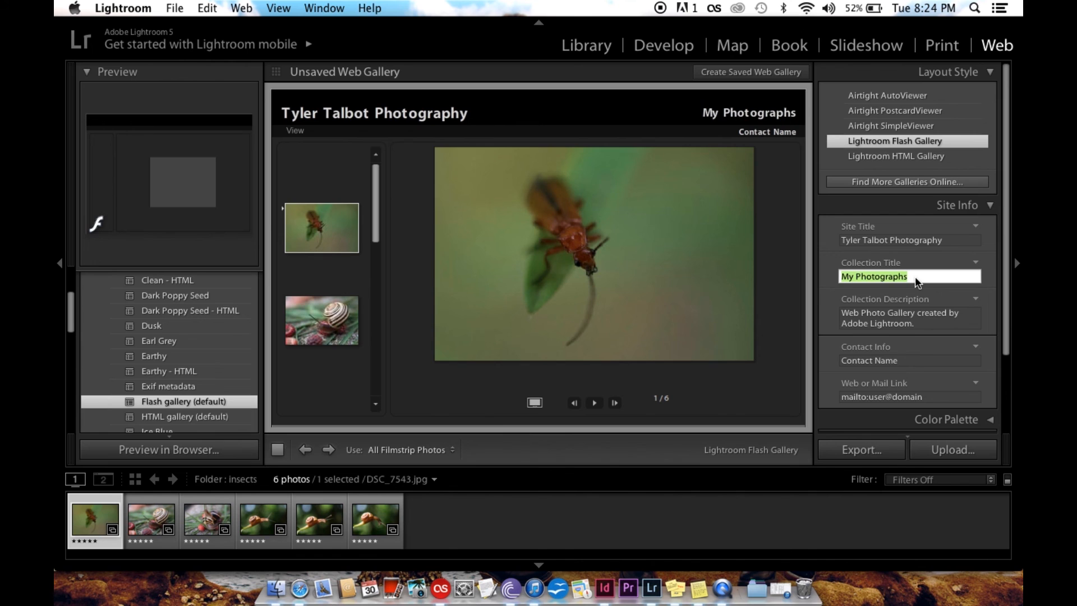
key(BackSpace)
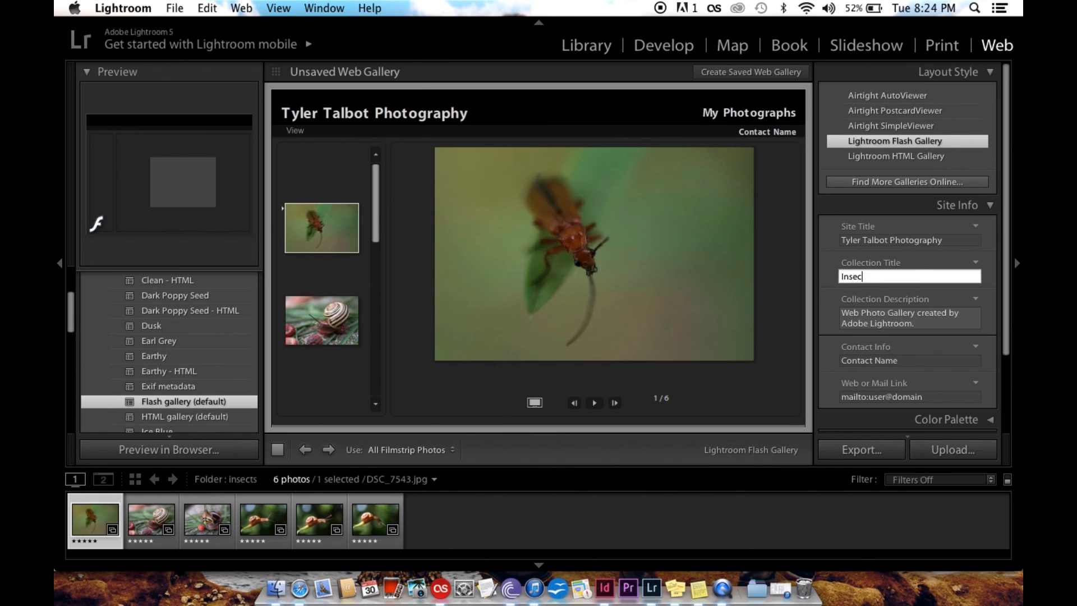
text(Insects)
Review the collection description and contact fields of the site information, and collapse the Site Info section
click(916, 322)
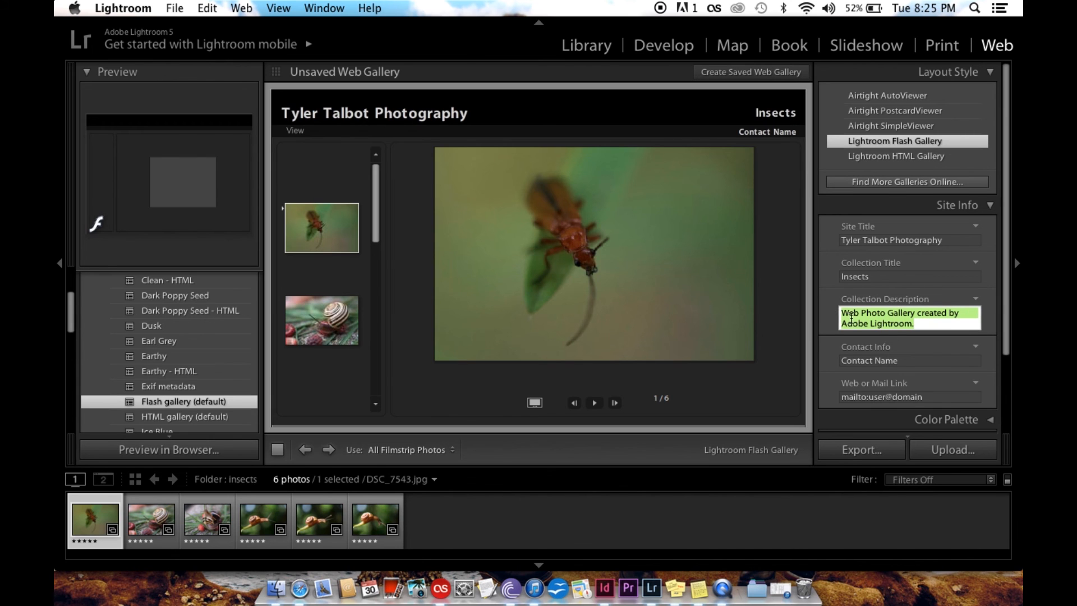
scroll(851, 318, down, 1)
scroll(851, 318, down, 3)
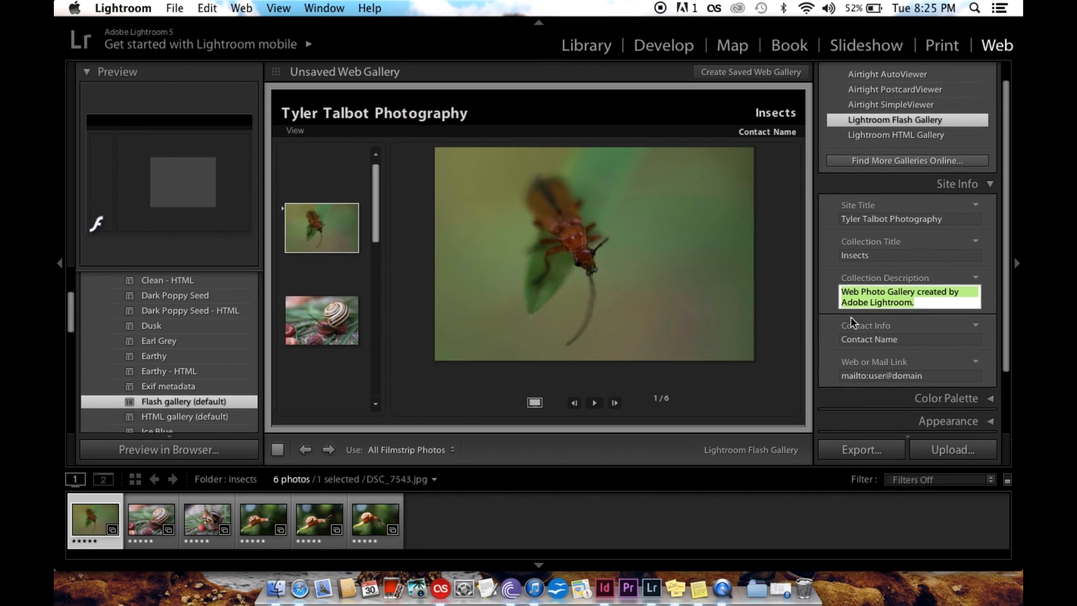
click(901, 340)
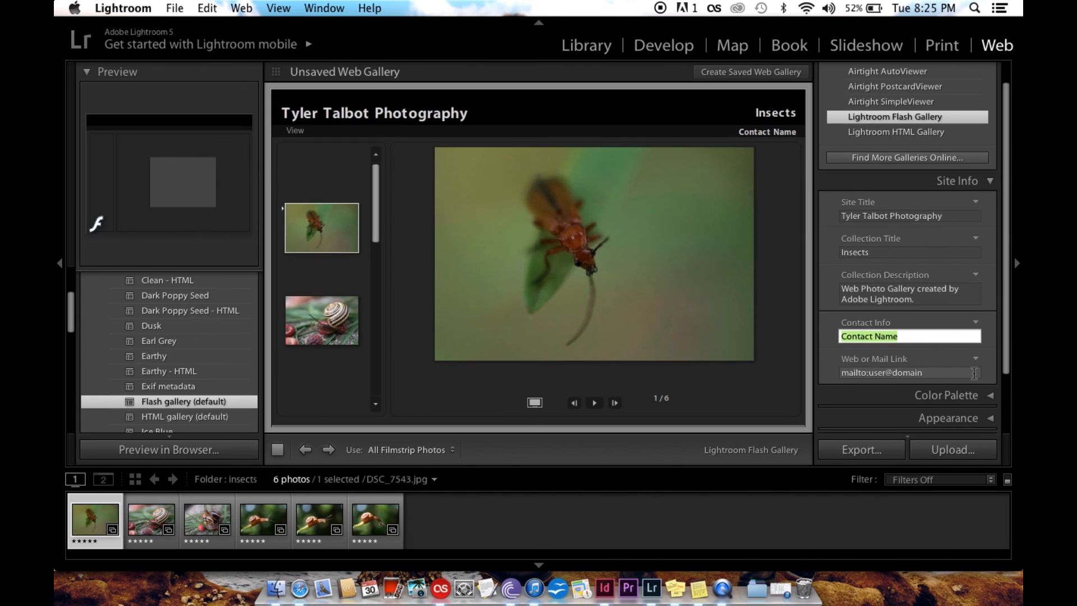
scroll(973, 382, down, 3)
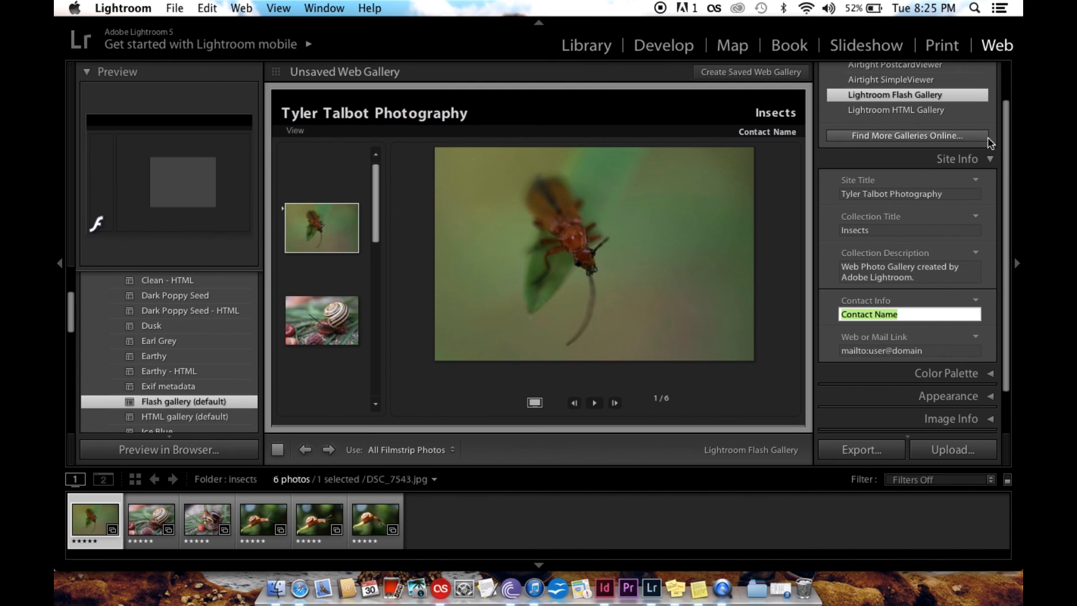
click(966, 159)
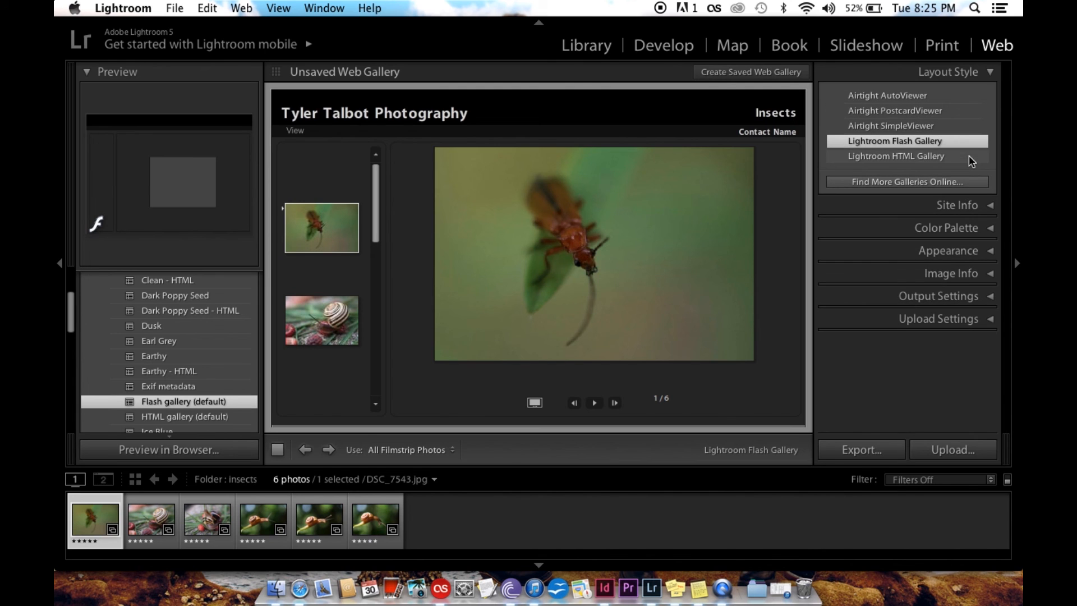
Set the gallery's Text colour in the colour palette to a dark green, about hue 107°, saturation 77% and lightness 27%
click(943, 229)
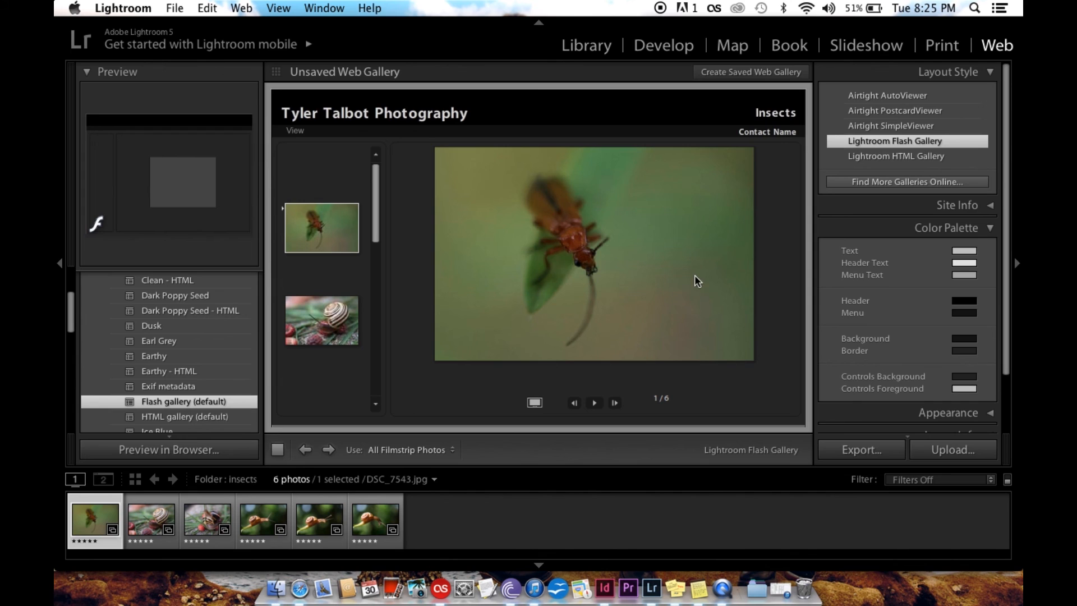
click(964, 251)
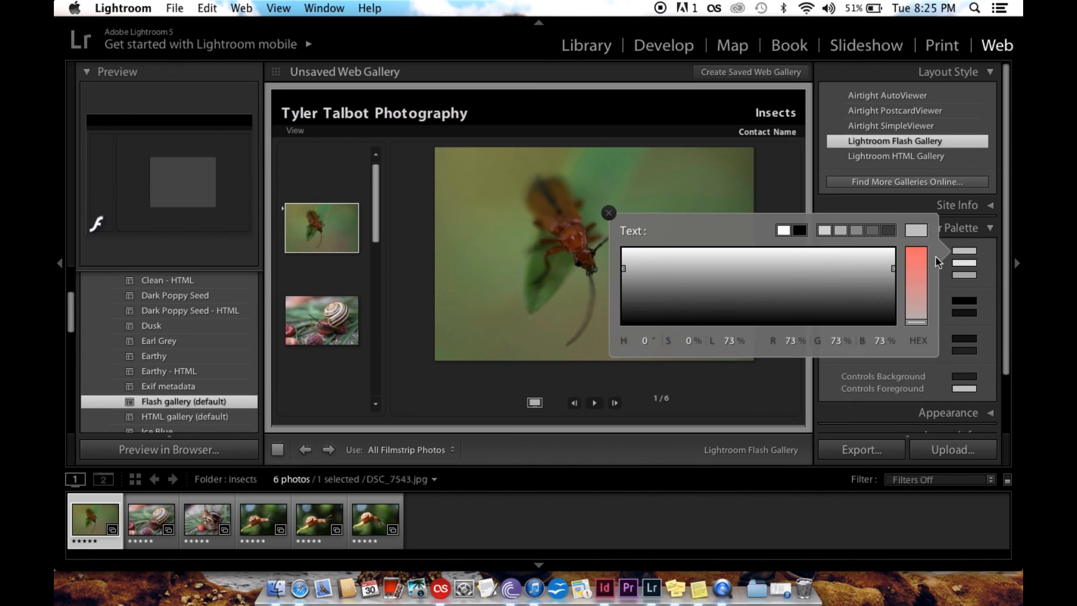
click(915, 265)
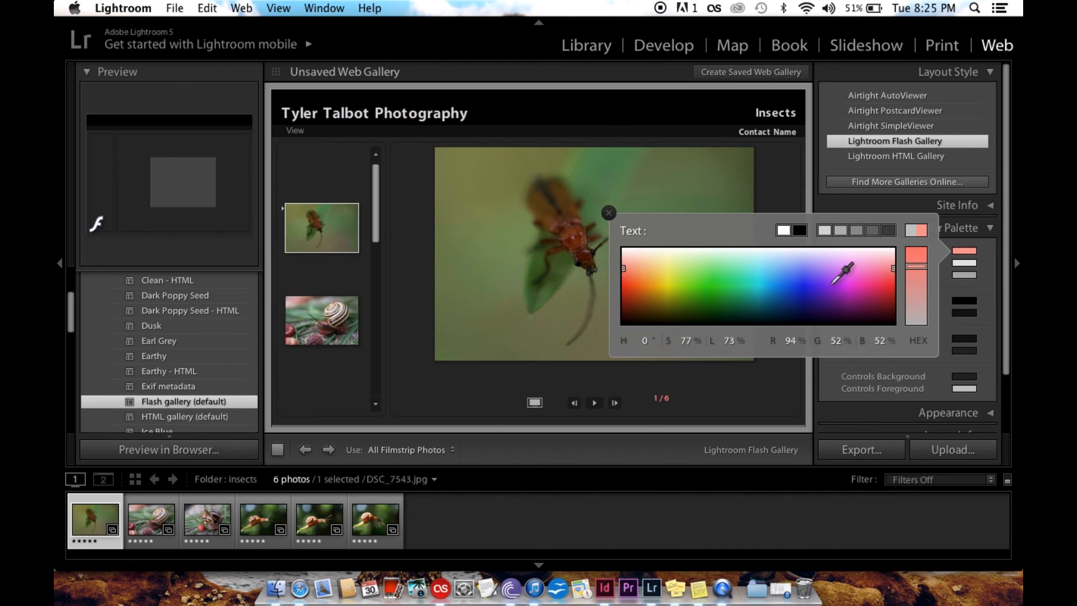
click(826, 270)
mouse_move(804, 262)
mouse_down()
mouse_move(755, 262)
mouse_move(702, 302)
mouse_up()
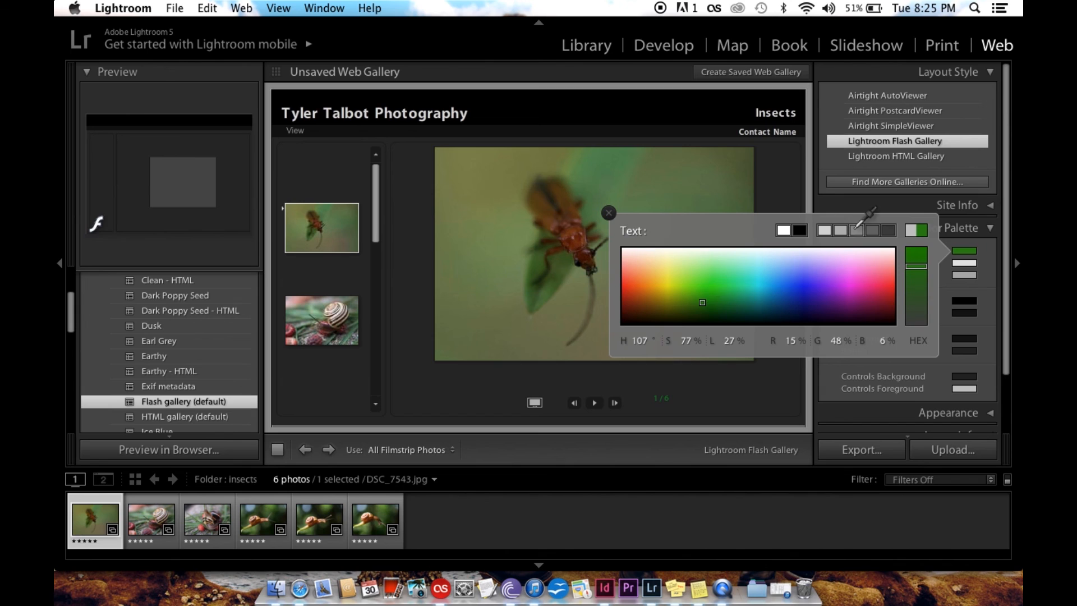
click(965, 252)
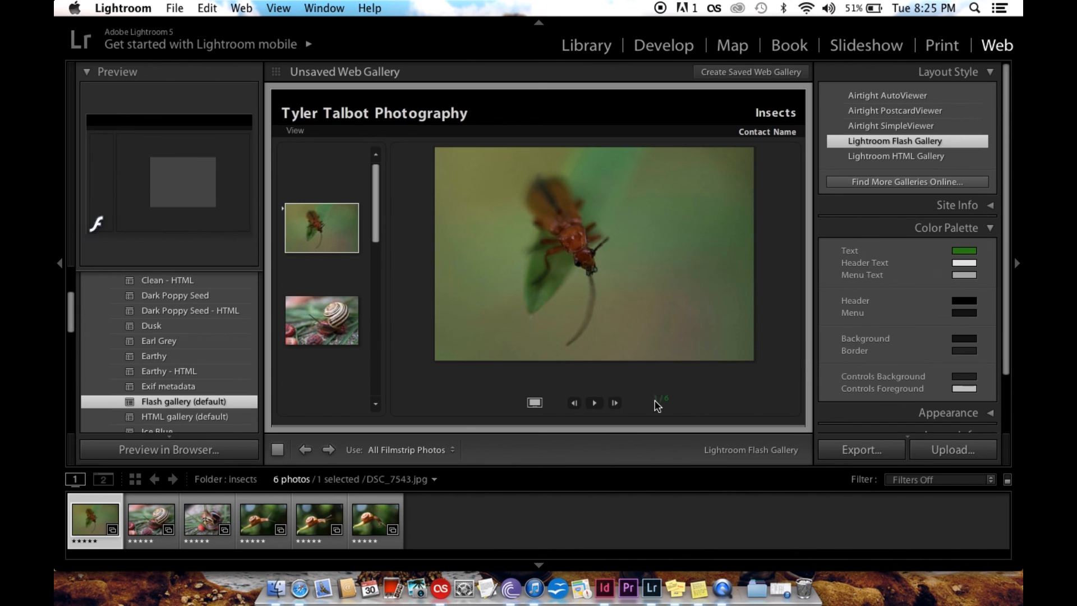
Set the Header Text colour to a green of about hue 119°, saturation 76% and lightness 36%
click(965, 263)
click(916, 279)
mouse_move(797, 309)
mouse_down()
mouse_move(758, 292)
mouse_move(711, 309)
mouse_up()
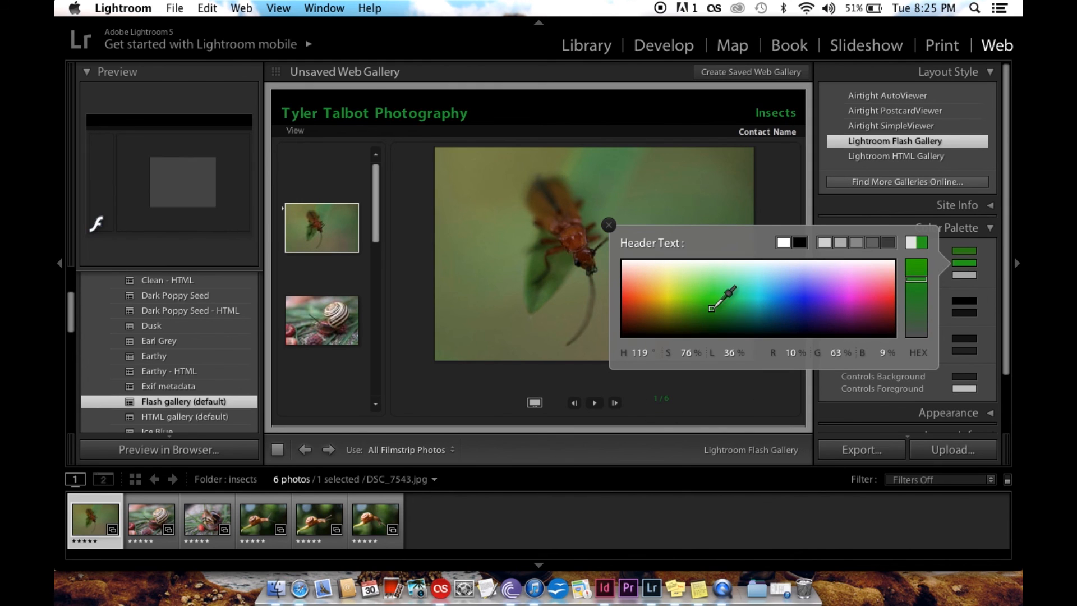
click(983, 268)
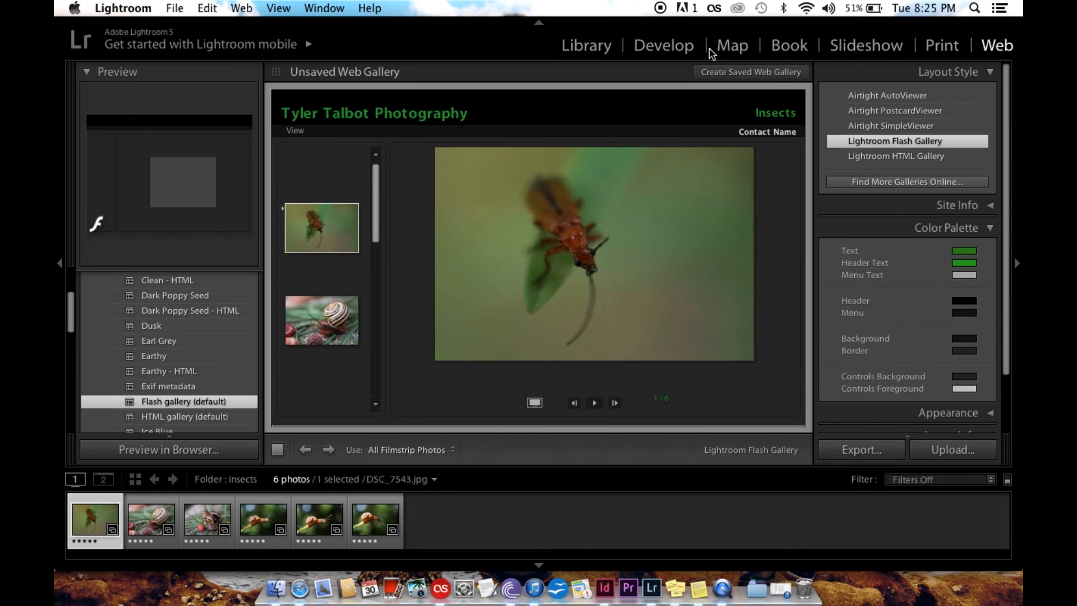
Set the Menu Text colour to a muted green of about hue 101°, saturation 39% and lightness 31%
click(965, 275)
click(917, 317)
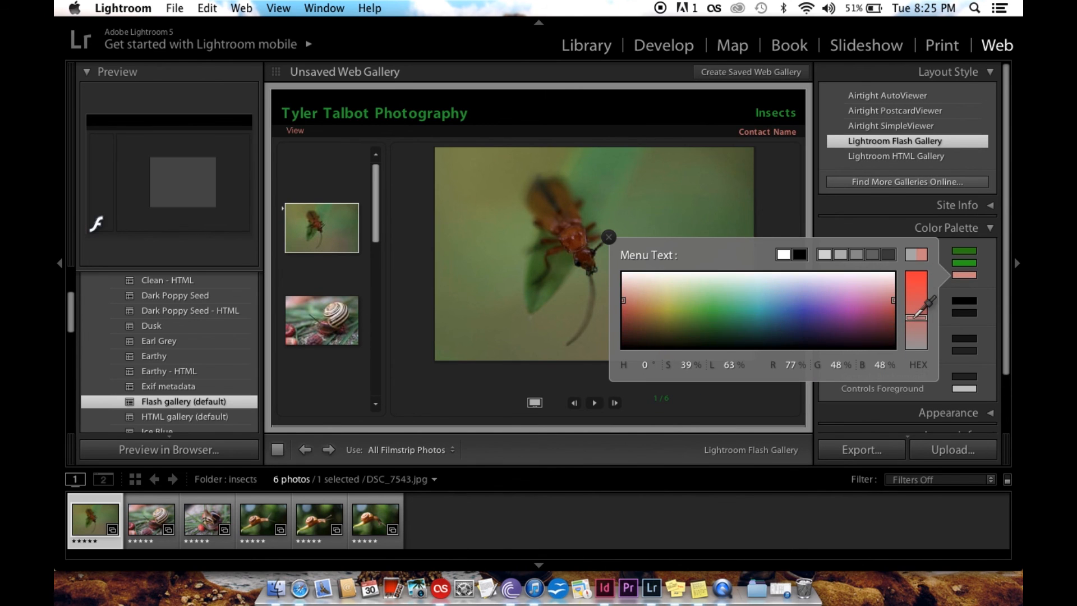
drag(717, 313, 698, 324)
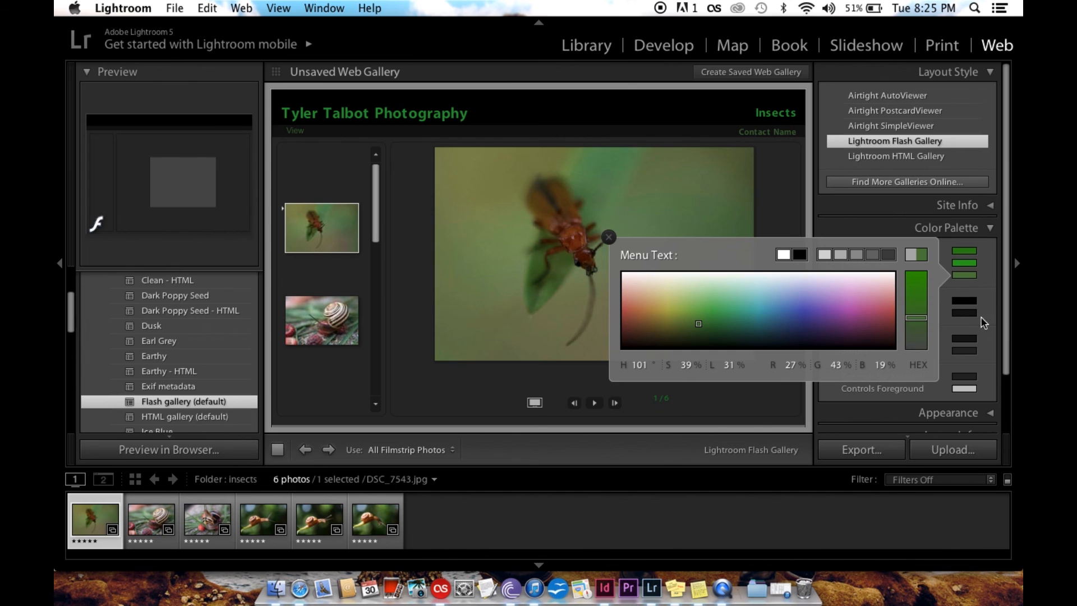
click(950, 266)
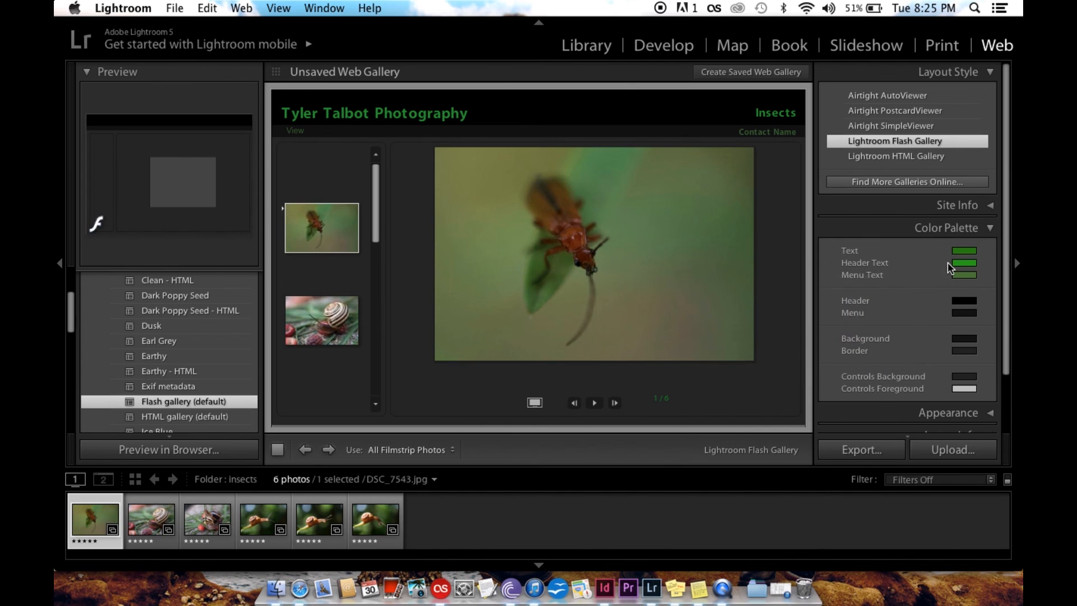
Try an orange Header colour of about hue 47°, saturation 87% and lightness 45%
click(965, 303)
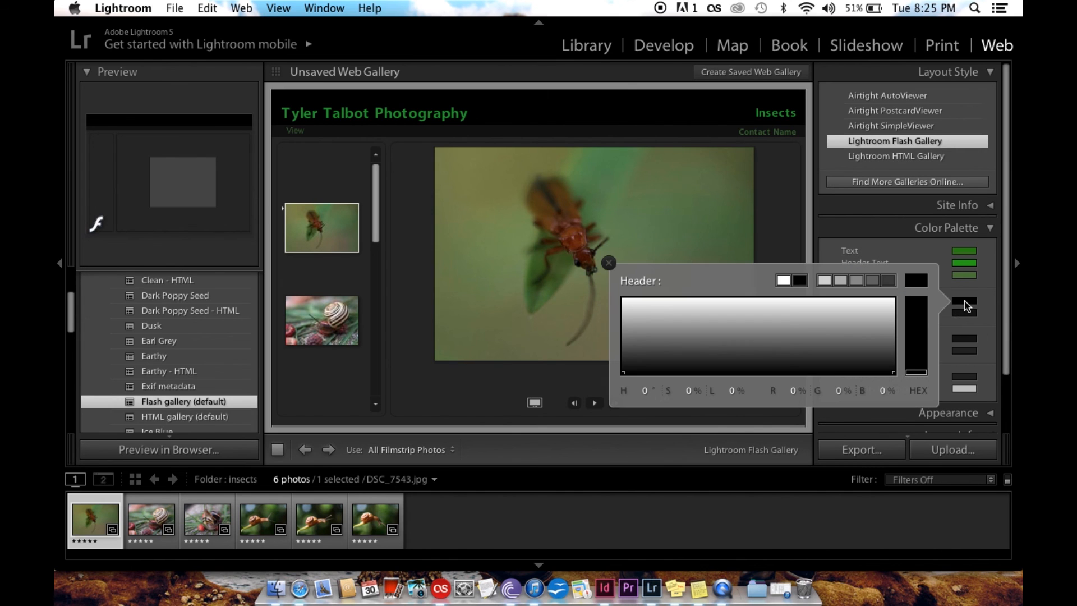
drag(791, 335, 709, 341)
drag(713, 339, 657, 339)
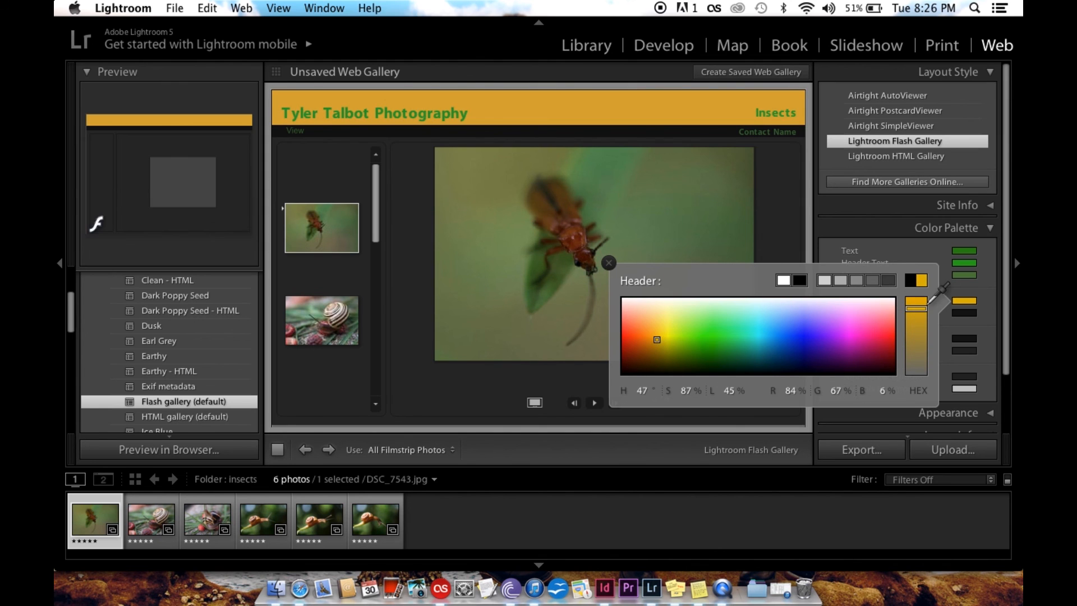
click(959, 304)
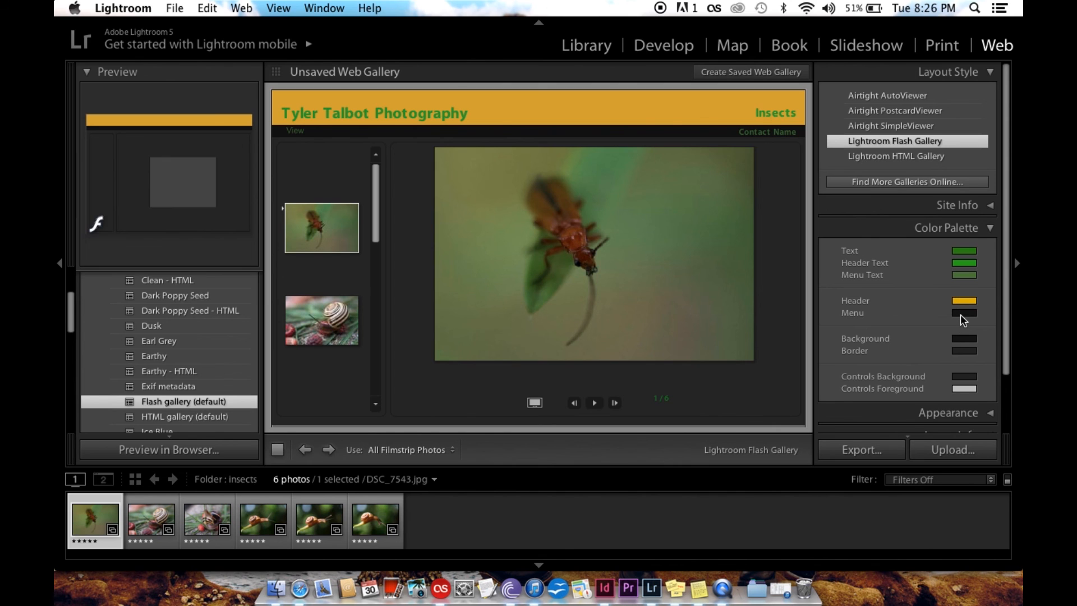
Set the Header colour to the darkest grey preset at 20% lightness and the Menu colour to black
click(964, 301)
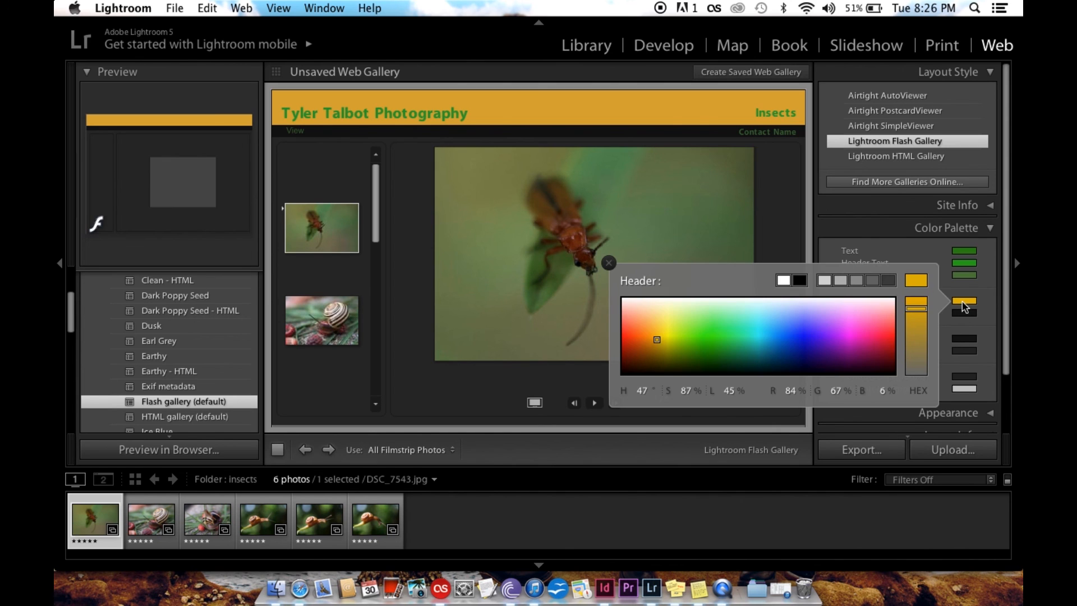
click(886, 282)
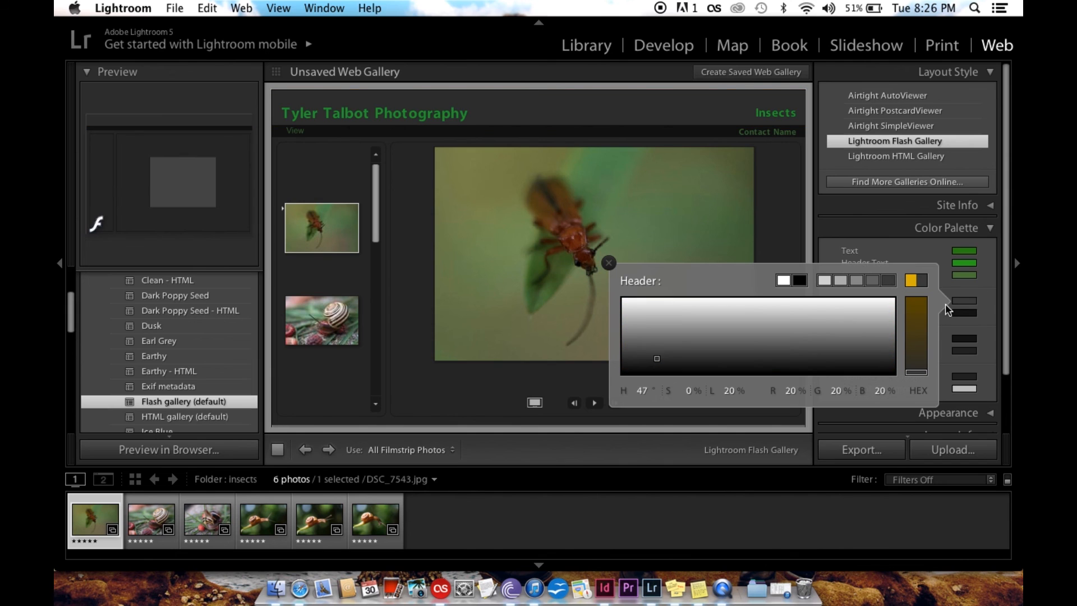
click(963, 311)
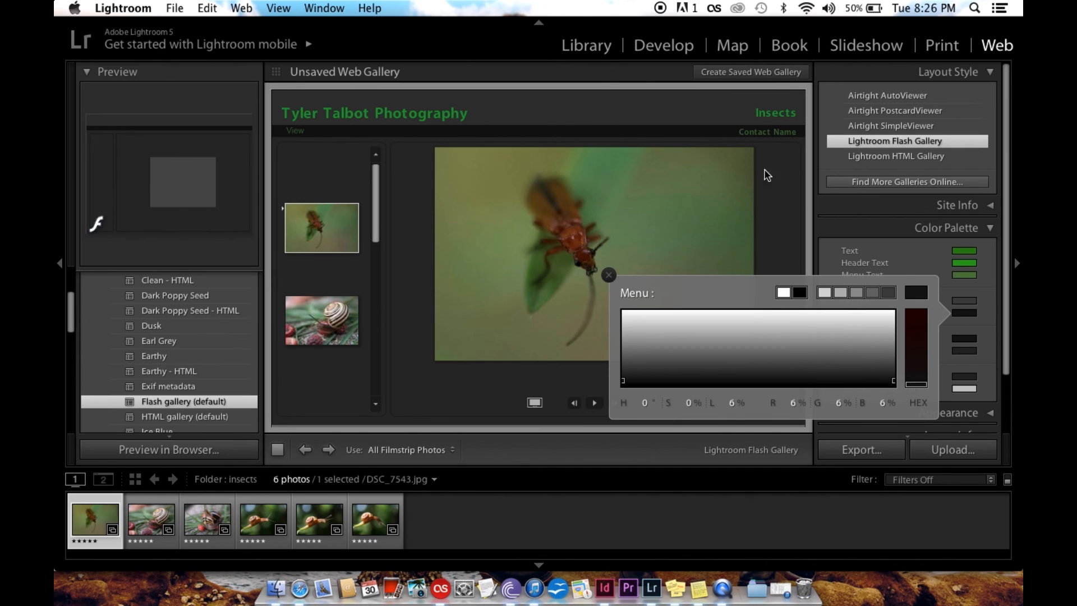
click(873, 293)
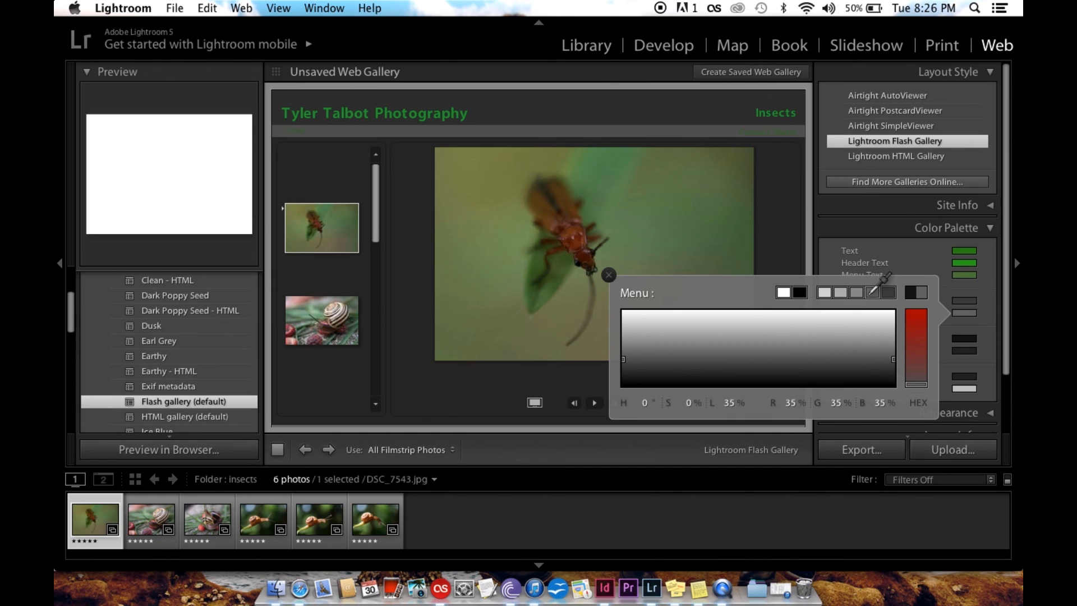
click(800, 293)
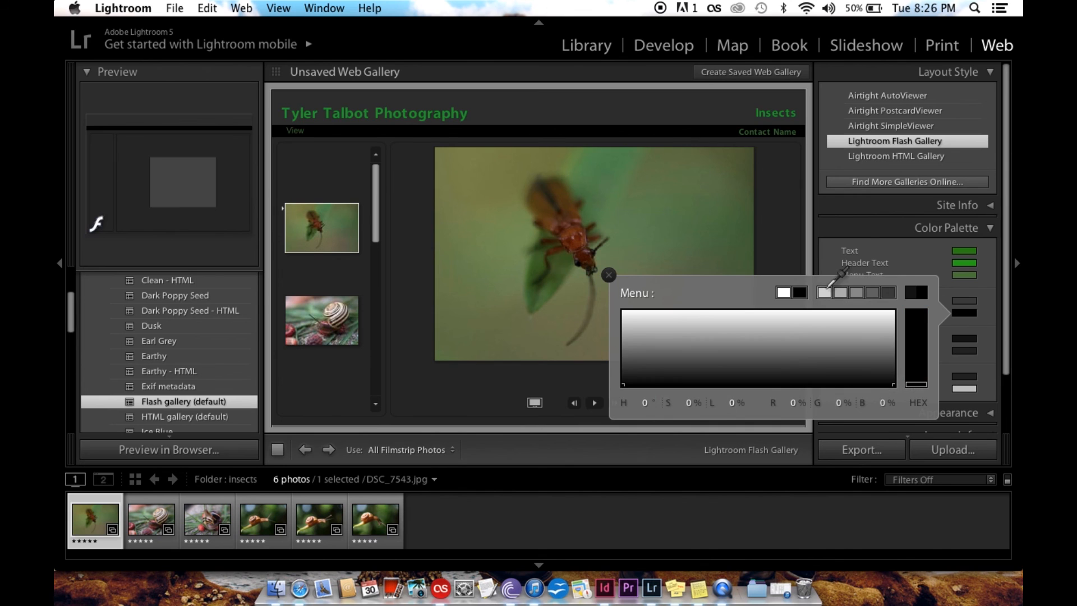
click(909, 259)
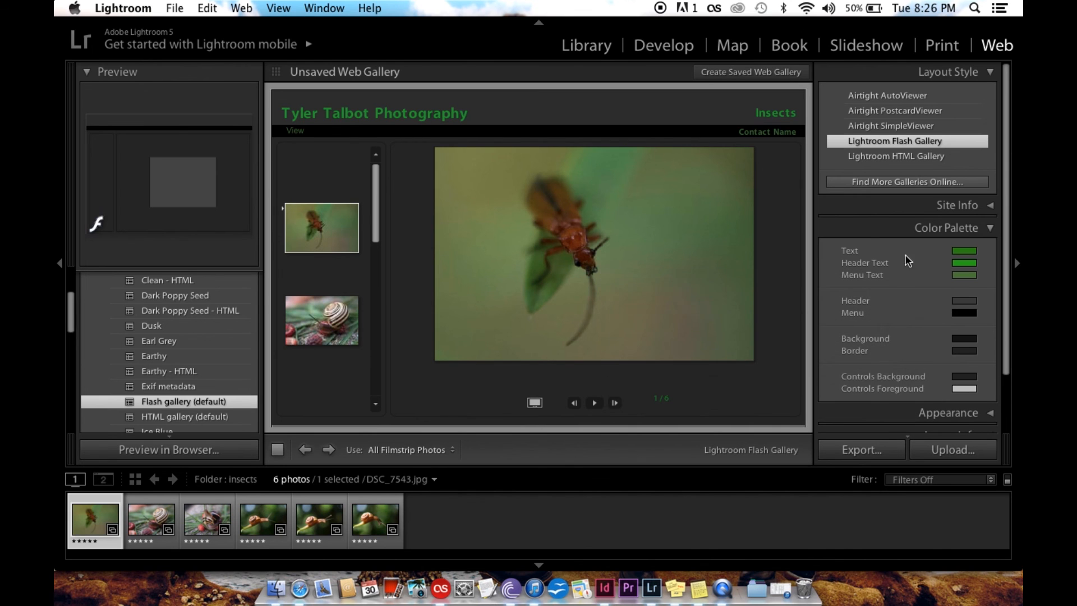
Set the gallery's Background colour to a dark green of about hue 116°, saturation 75% and lightness 24%
click(972, 340)
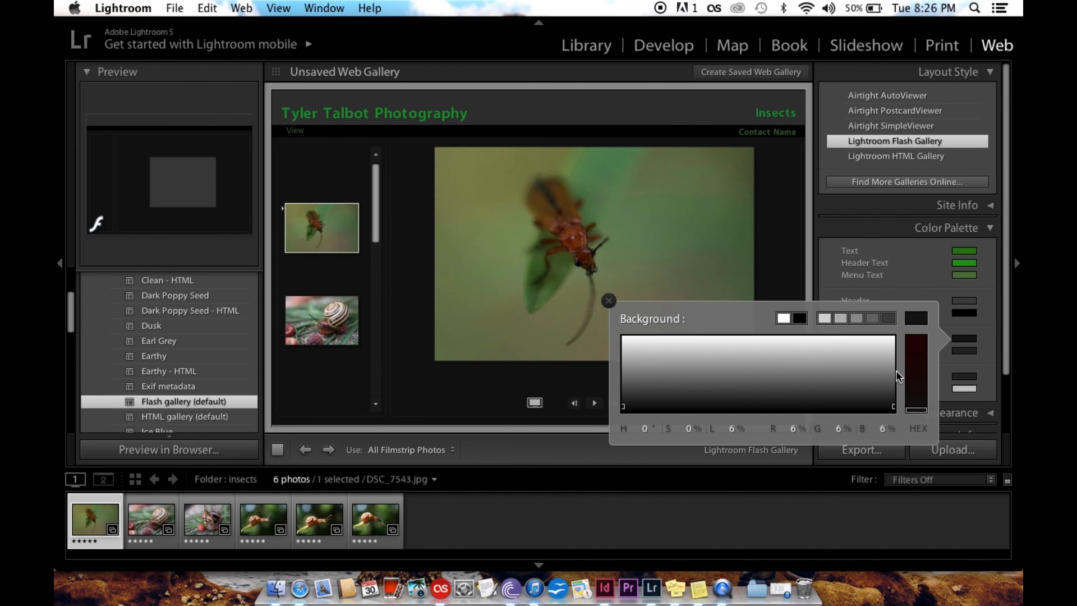
drag(917, 409, 921, 354)
drag(752, 373, 744, 363)
click(794, 357)
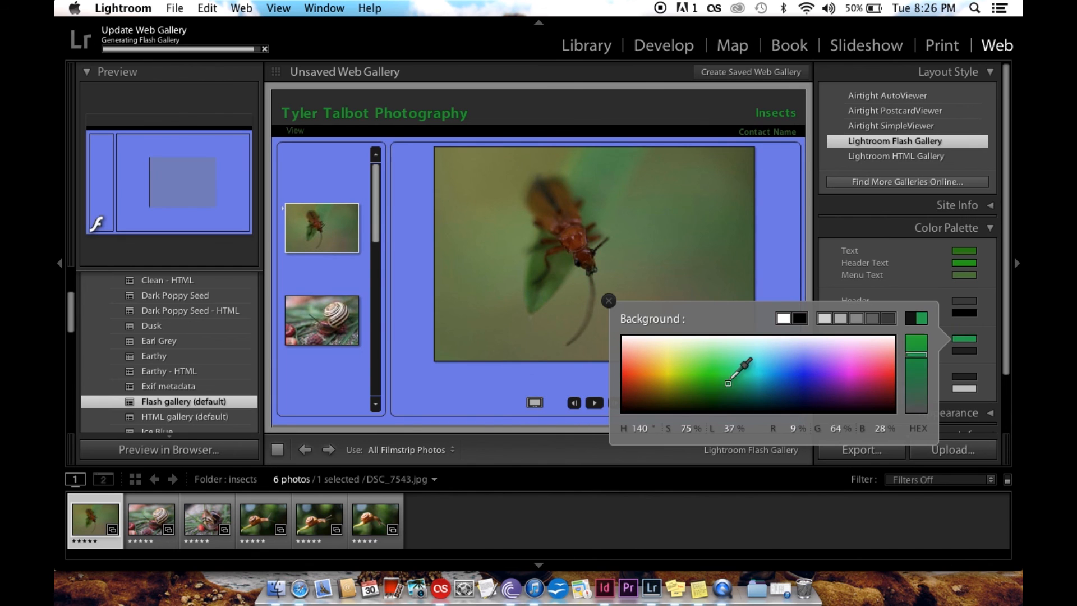
click(741, 365)
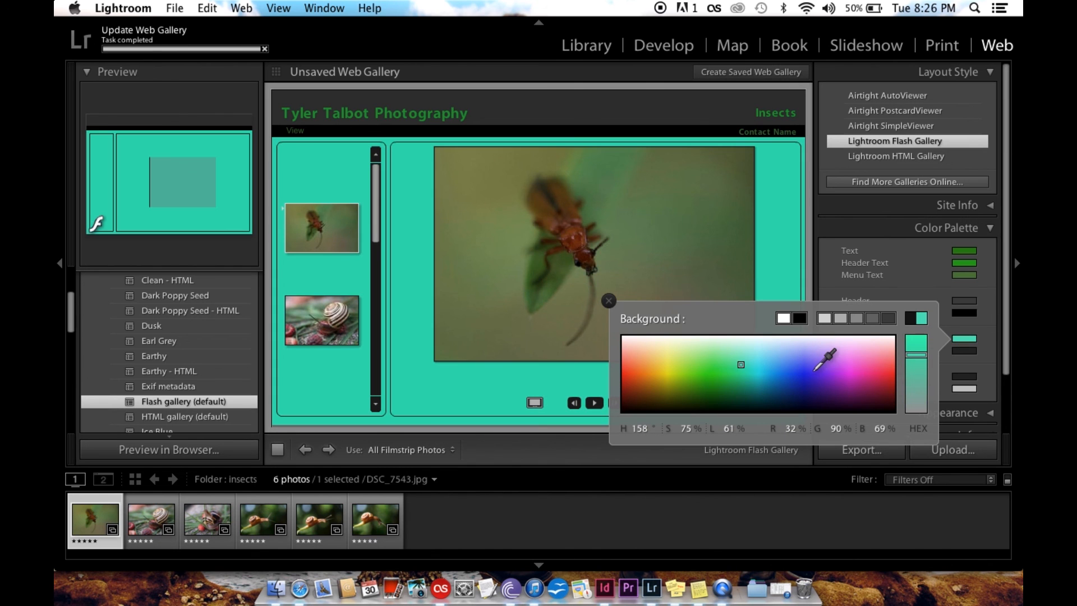
drag(741, 364, 710, 393)
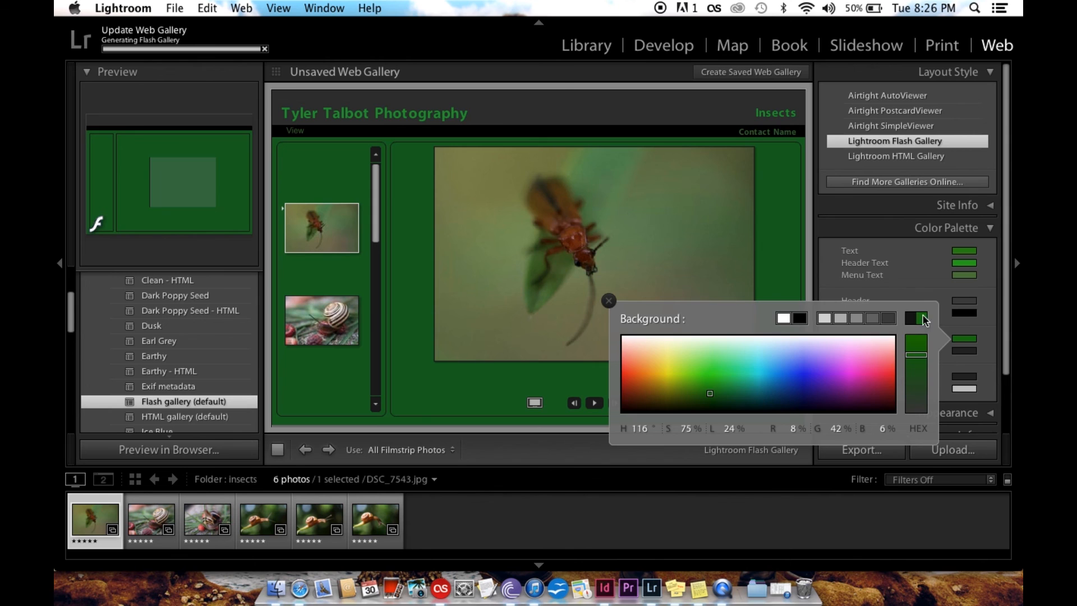
click(919, 284)
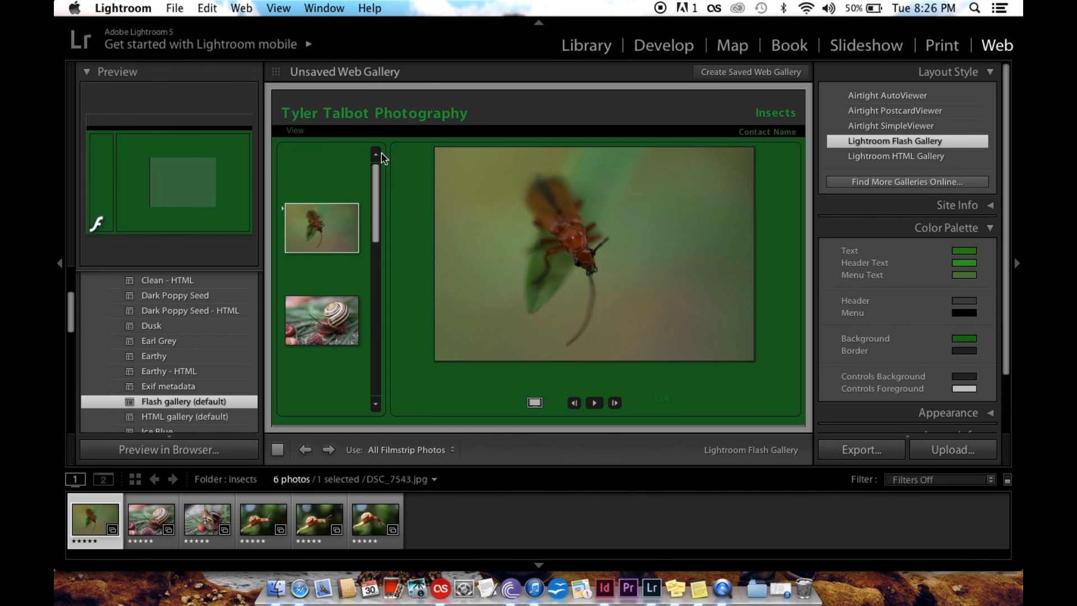
Set the Controls Background colour to black
click(965, 376)
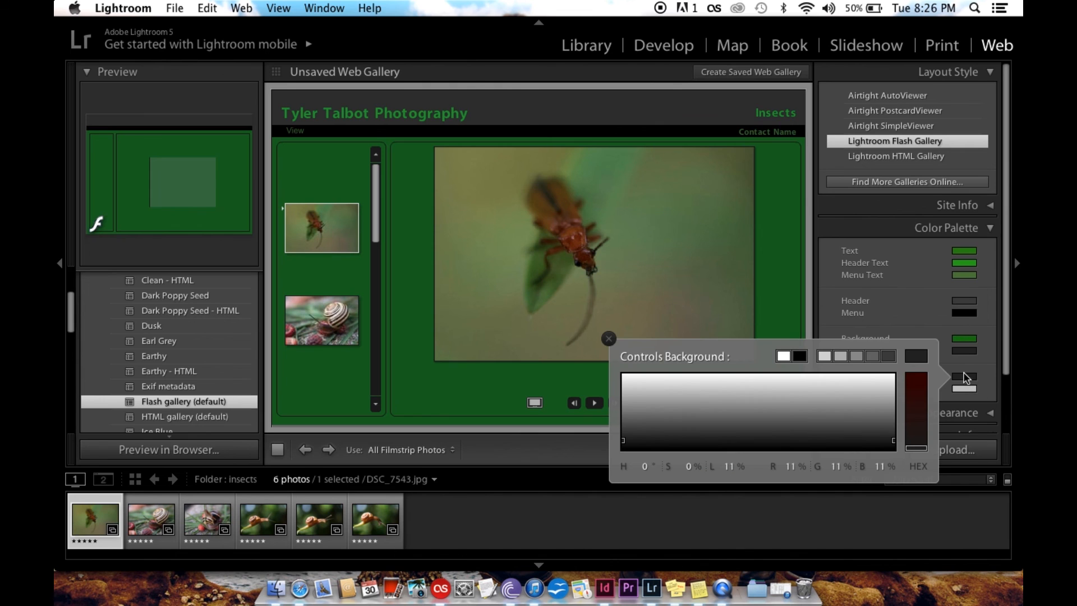
click(916, 388)
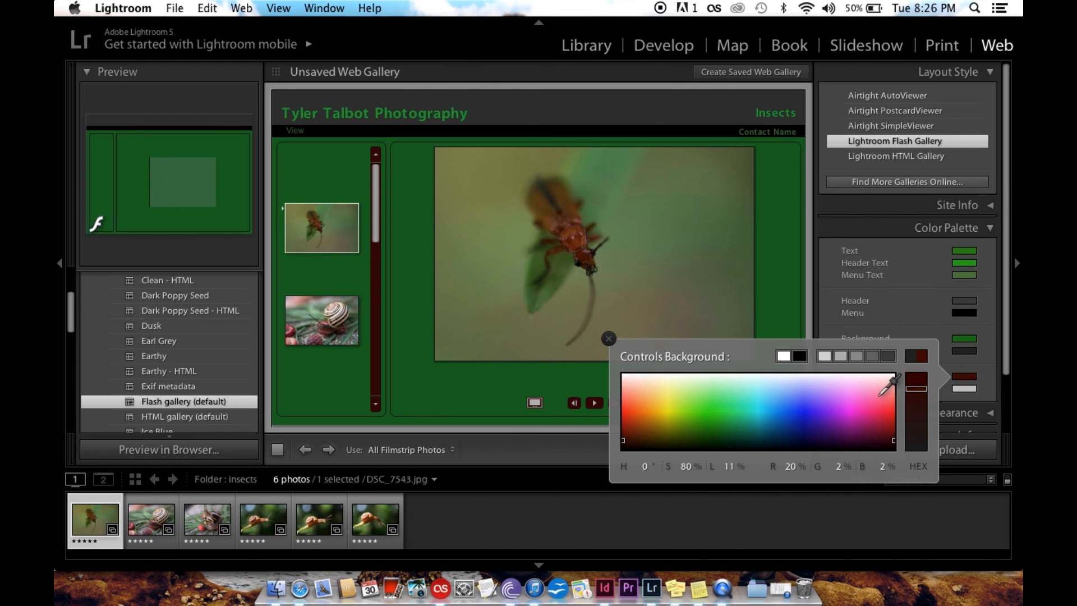
click(799, 356)
click(947, 309)
Set the Controls Foreground colour to white
click(964, 389)
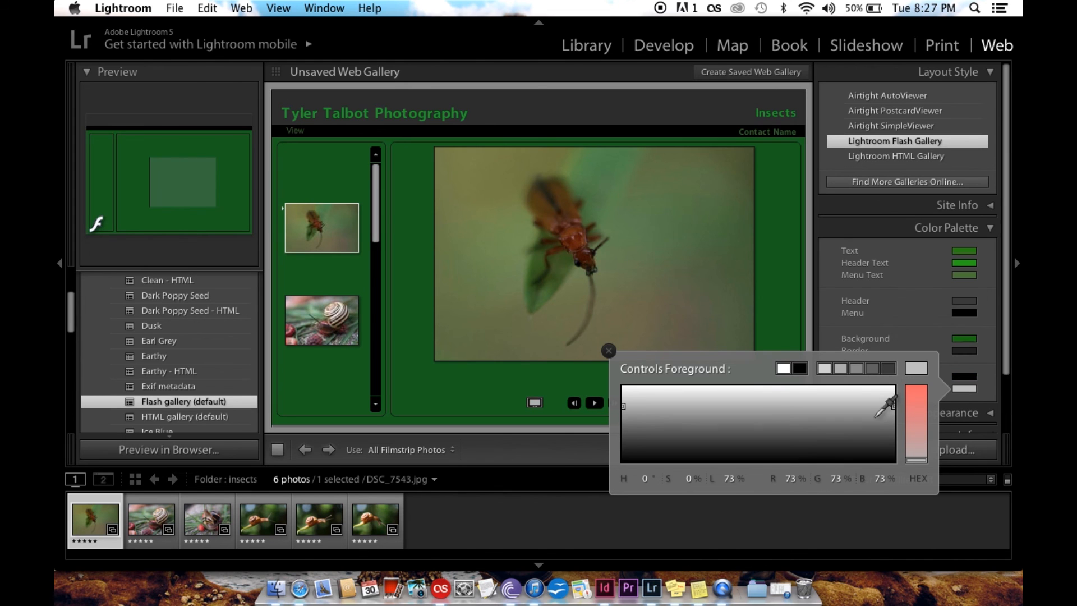
click(917, 401)
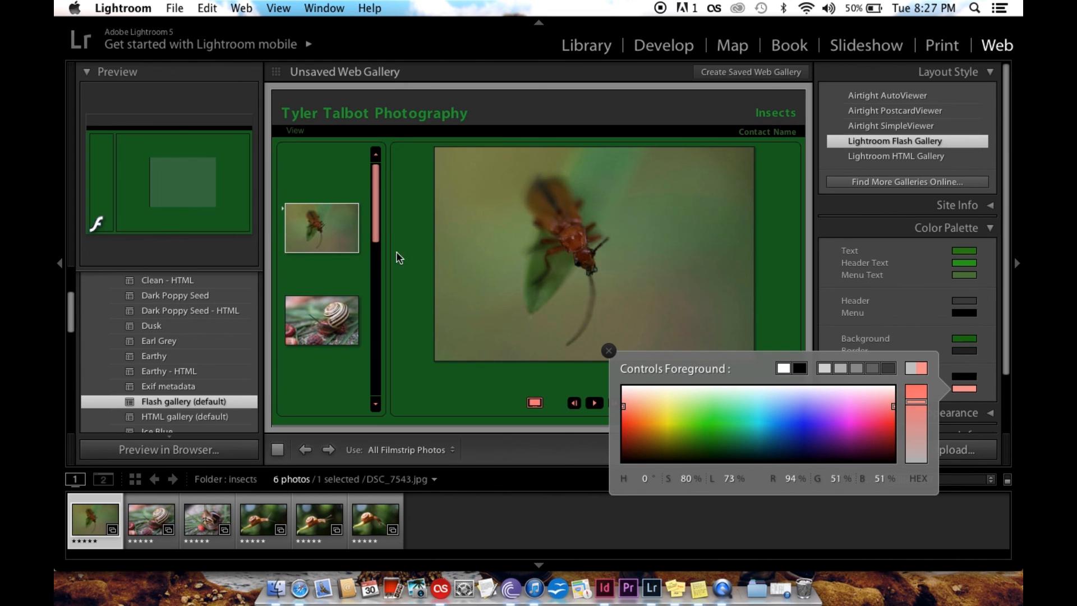
click(784, 368)
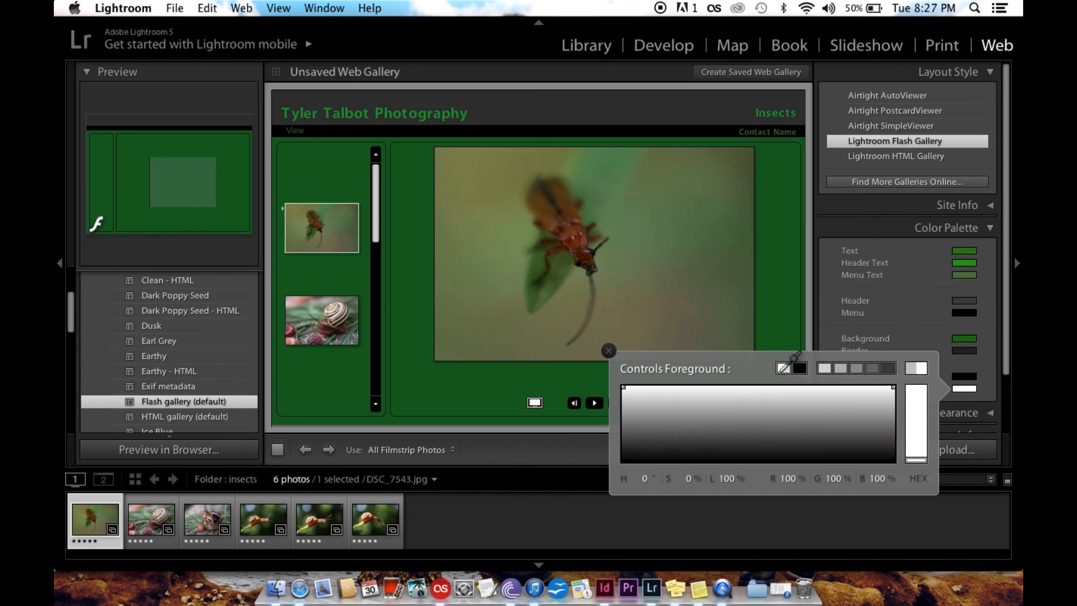
click(879, 337)
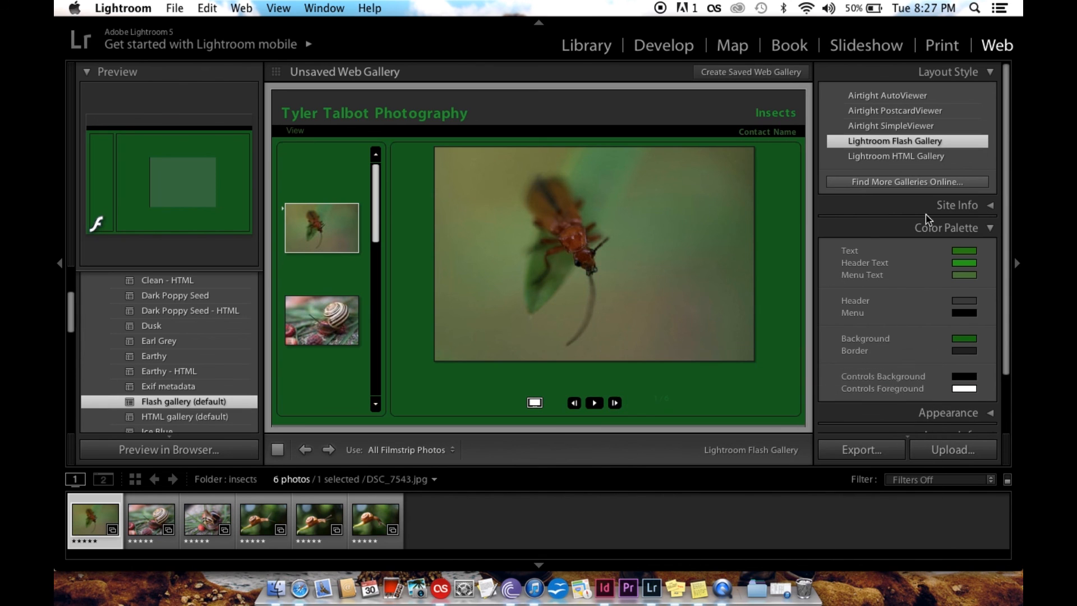
Collapse the Color Palette section and expand the Appearance section
click(927, 228)
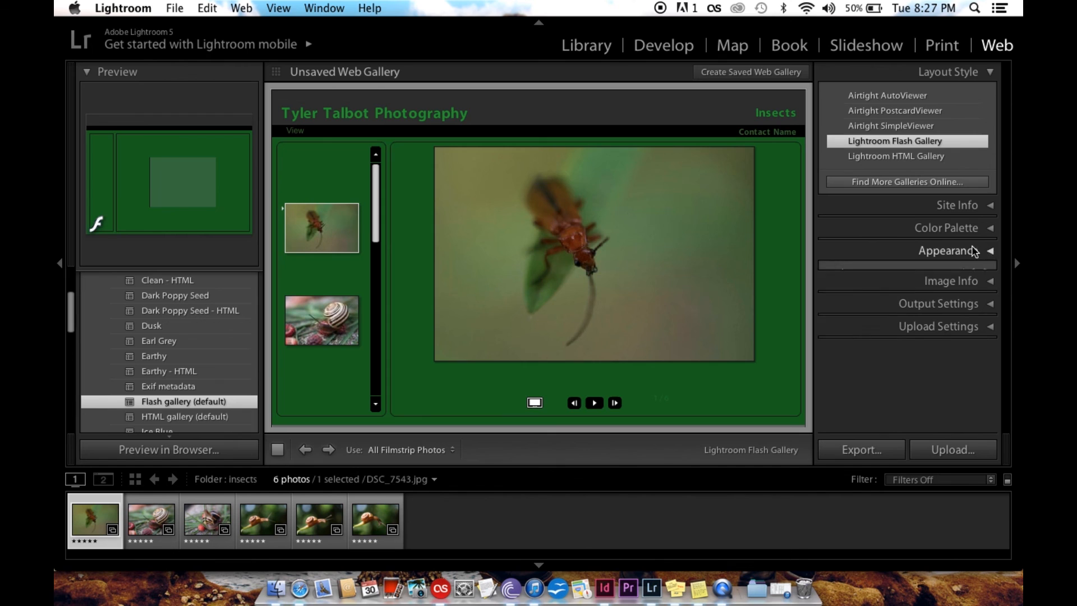
click(972, 250)
Try the Scrolling, Paginated and Slideshow Only gallery layouts in turn, and return the layout to Left
click(972, 241)
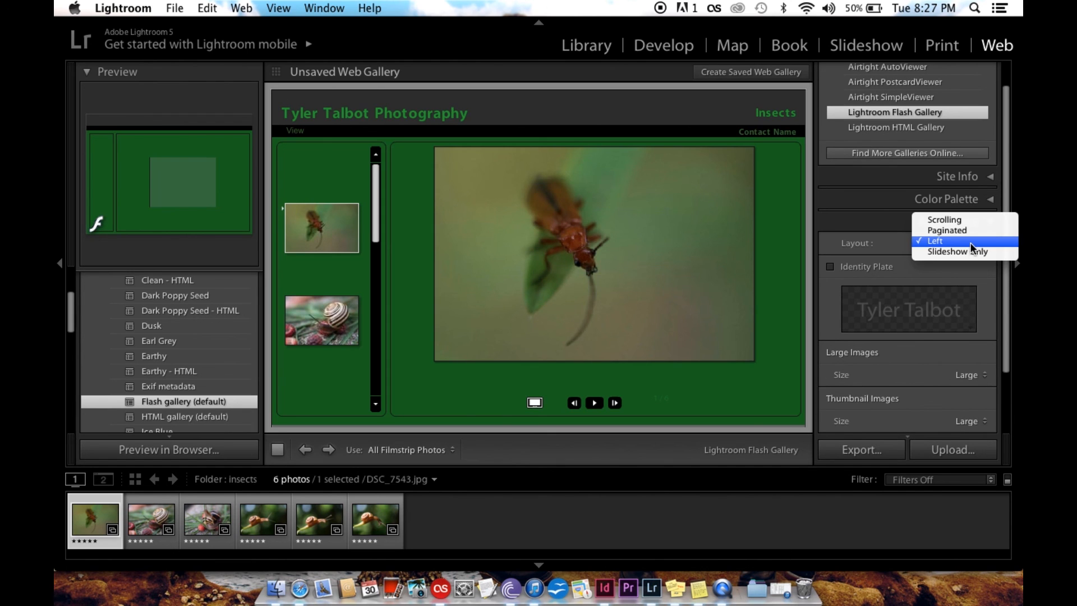
click(951, 219)
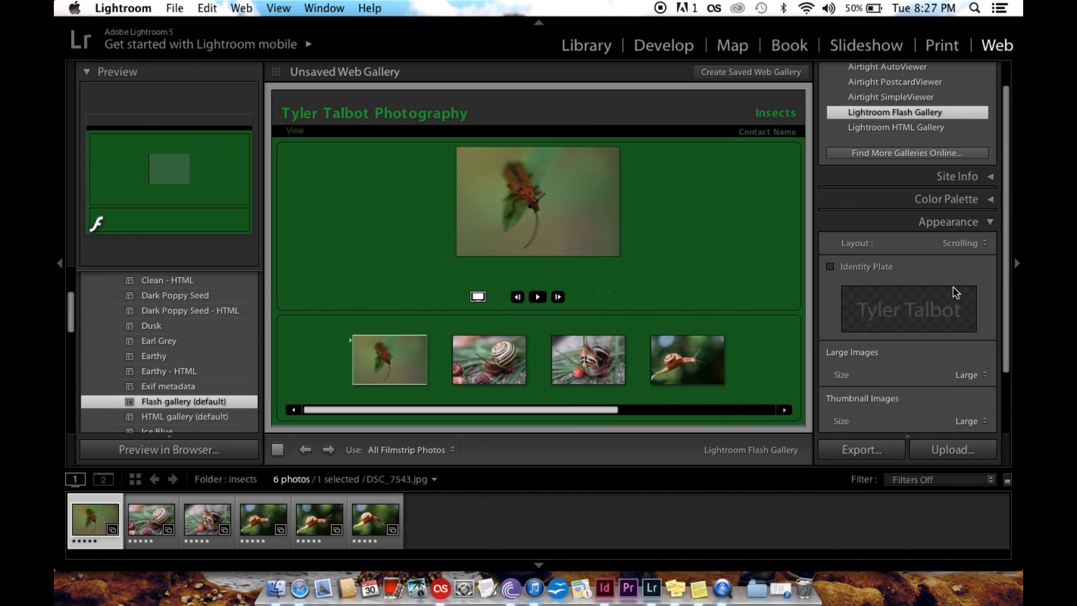
click(954, 240)
click(941, 257)
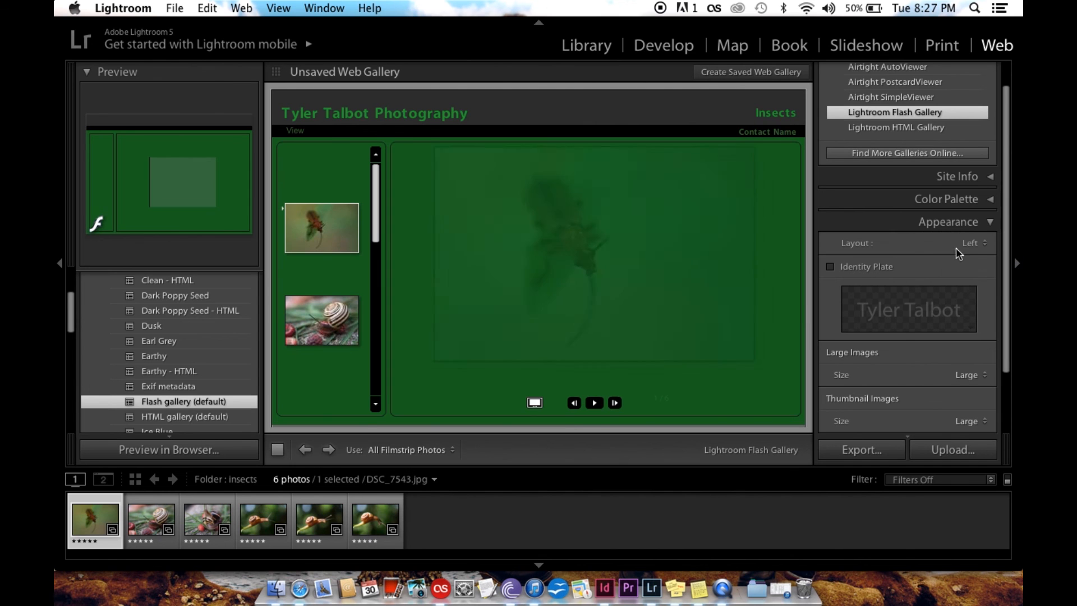
click(965, 243)
click(961, 232)
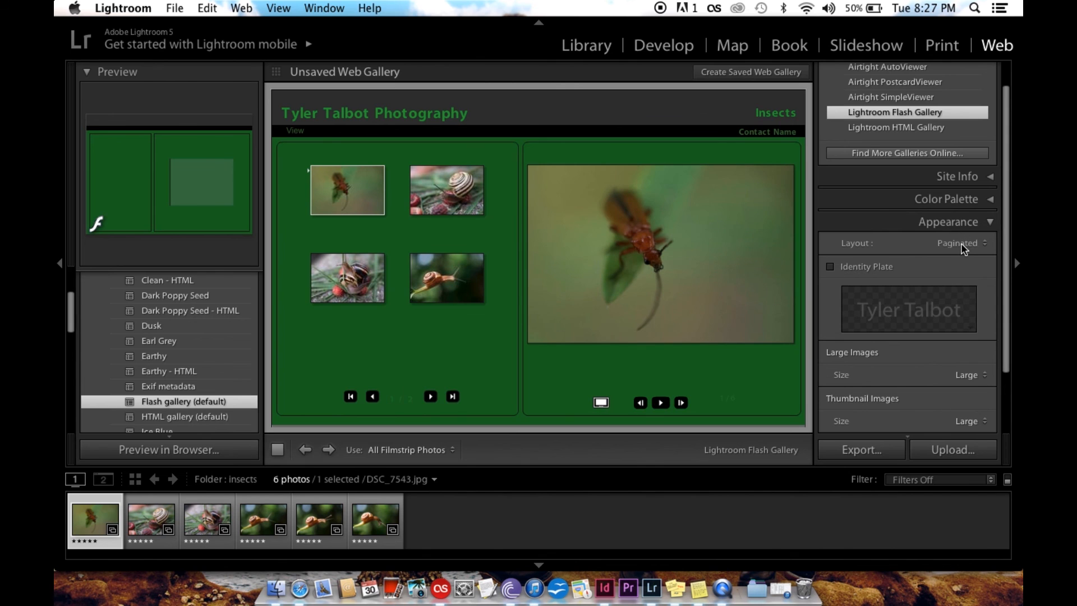
click(961, 244)
click(953, 261)
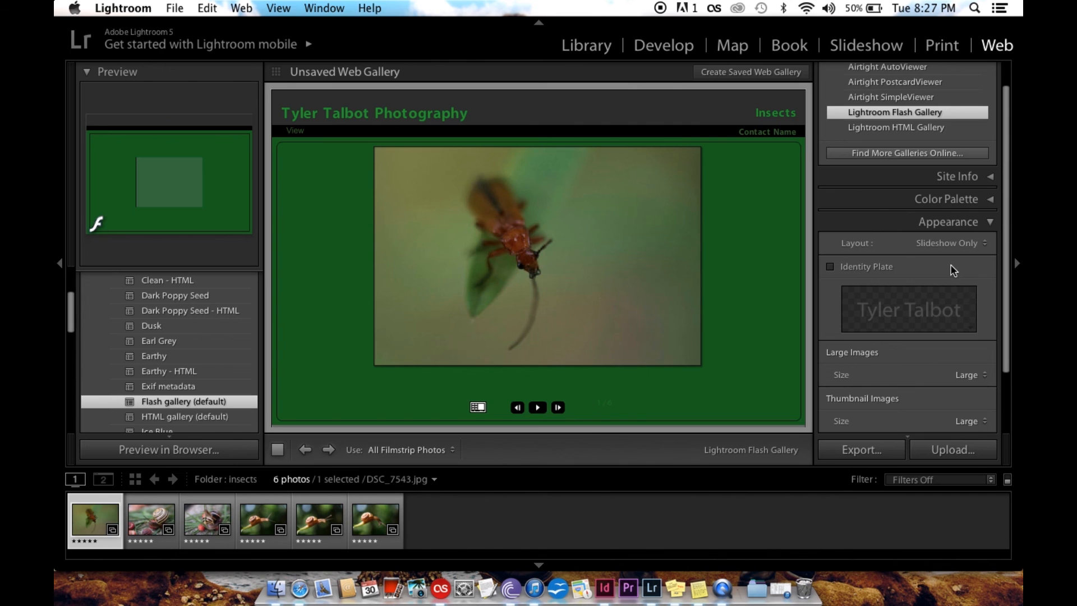
click(961, 243)
click(935, 209)
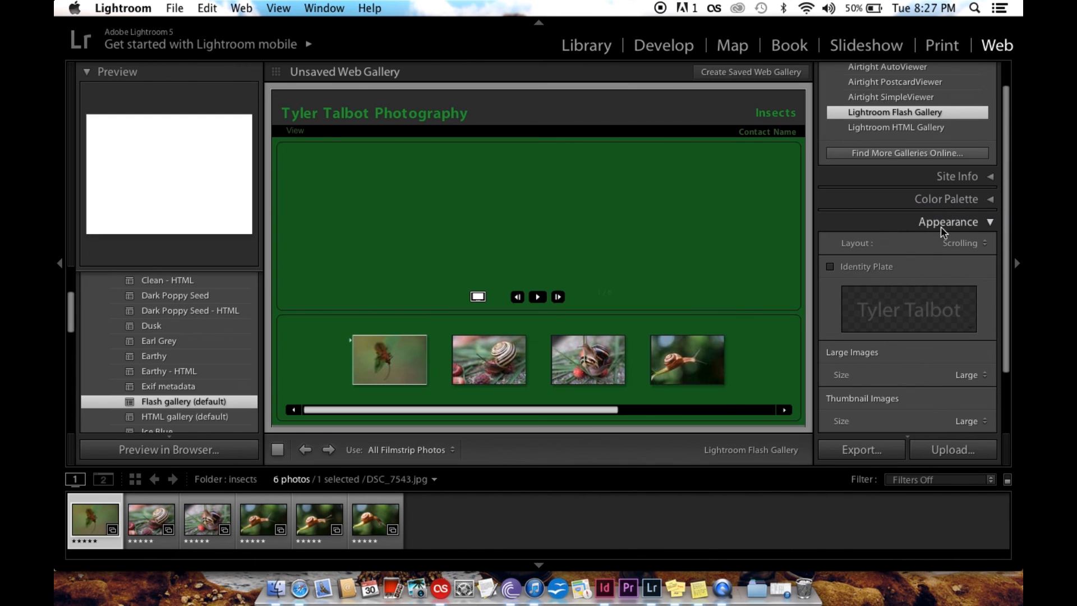
click(954, 243)
click(942, 268)
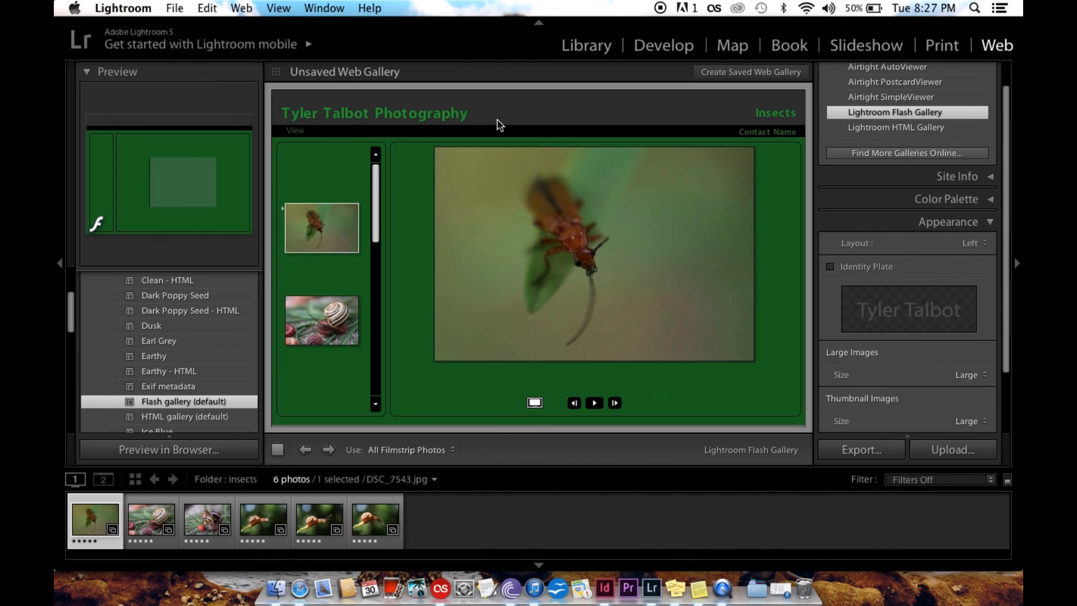
Enable the identity plate in the gallery header and open the Main Identity Plate for editing
click(348, 112)
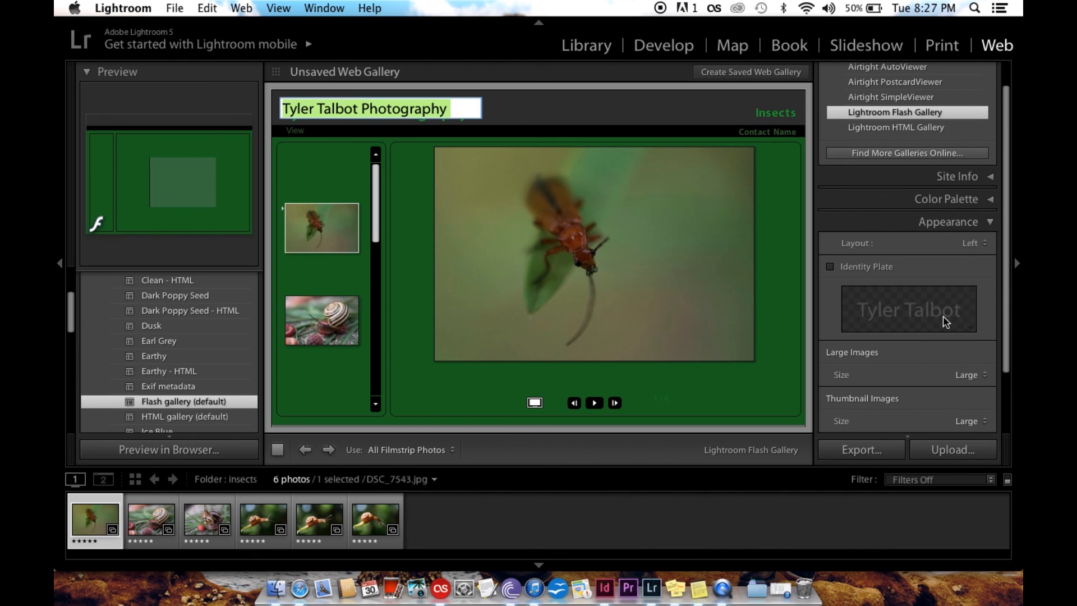
click(830, 266)
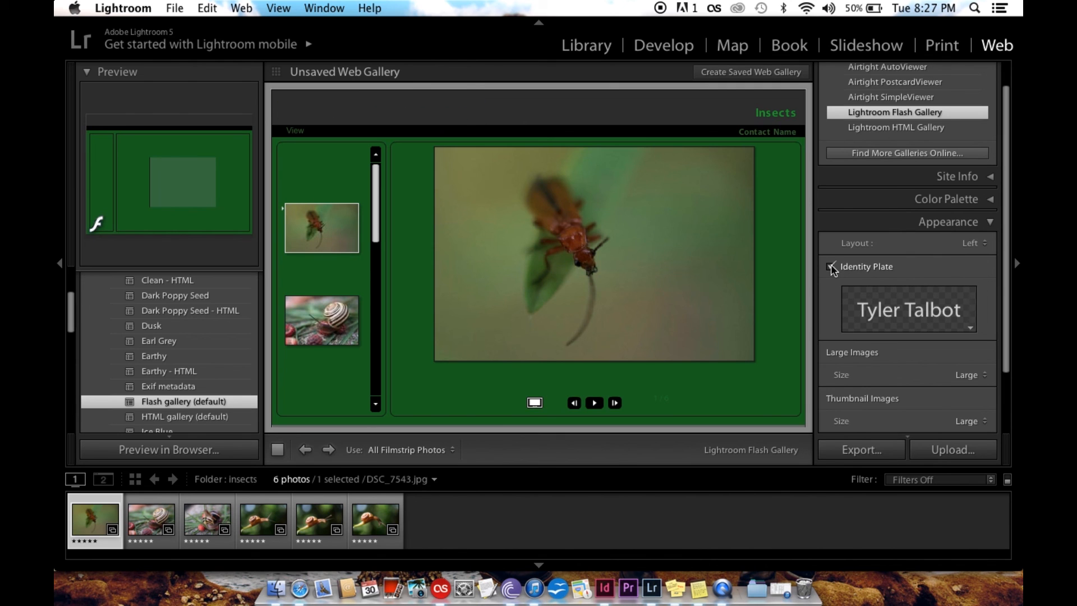
click(972, 328)
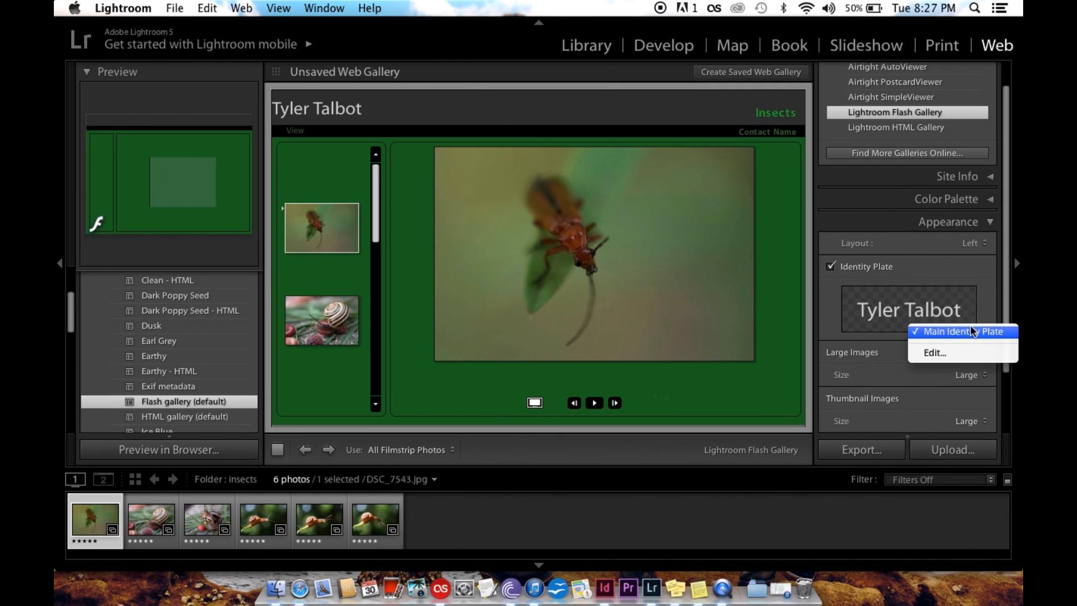
click(951, 352)
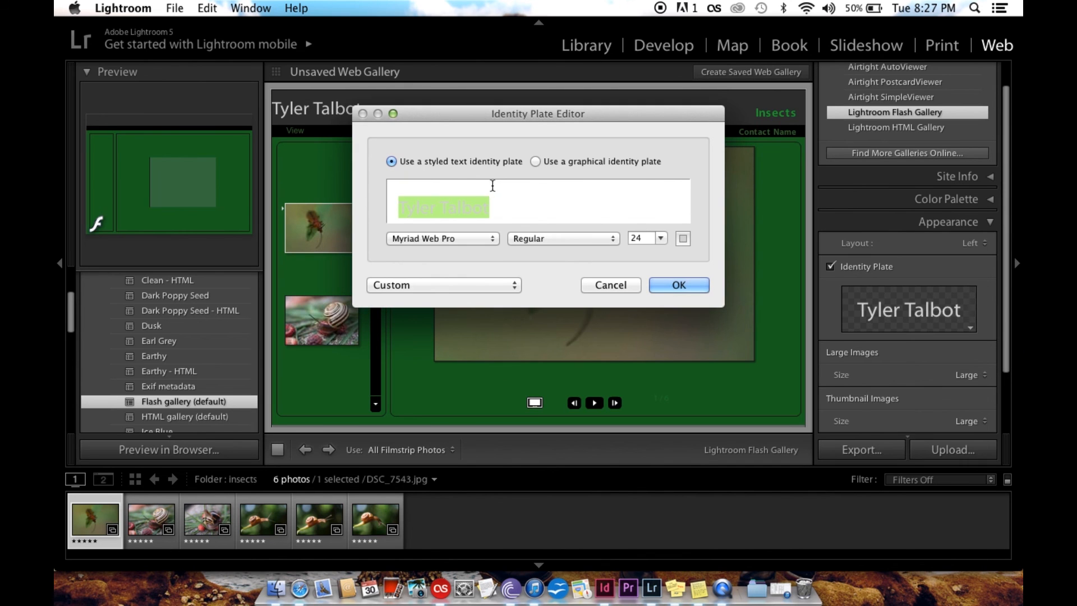
Switch the identity plate to a graphical one using the 429288_10...31956935_n image from MacDocuments, and turn off the plate in the gallery
click(536, 162)
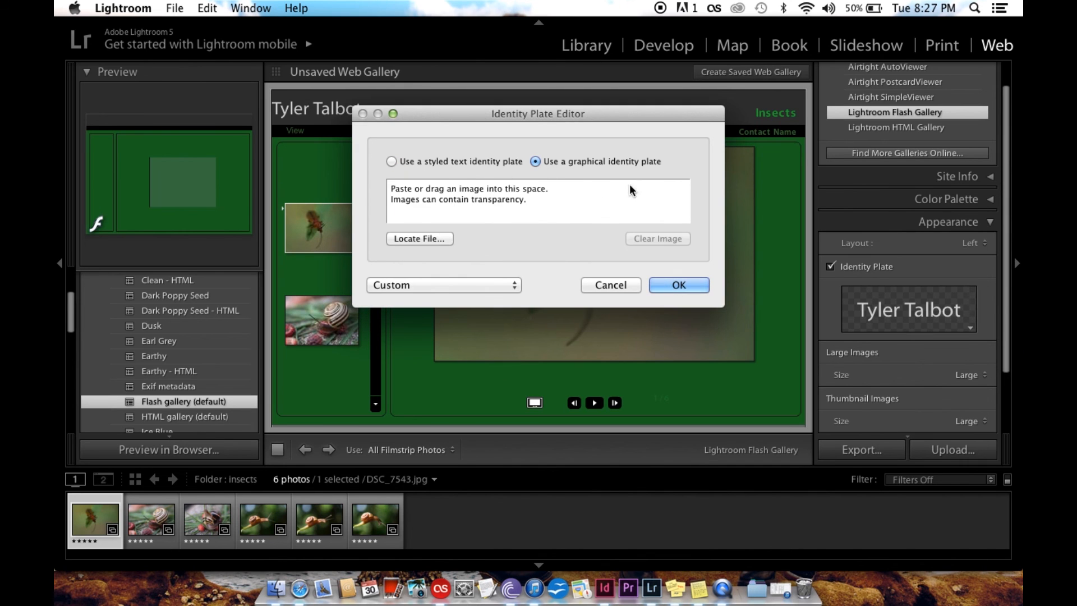
click(422, 238)
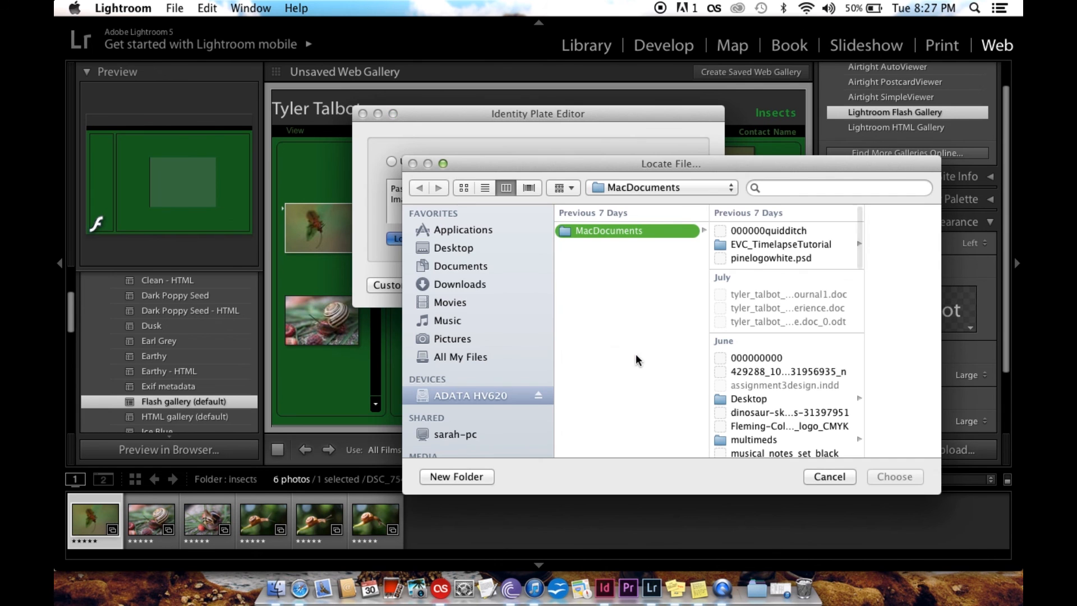
click(771, 258)
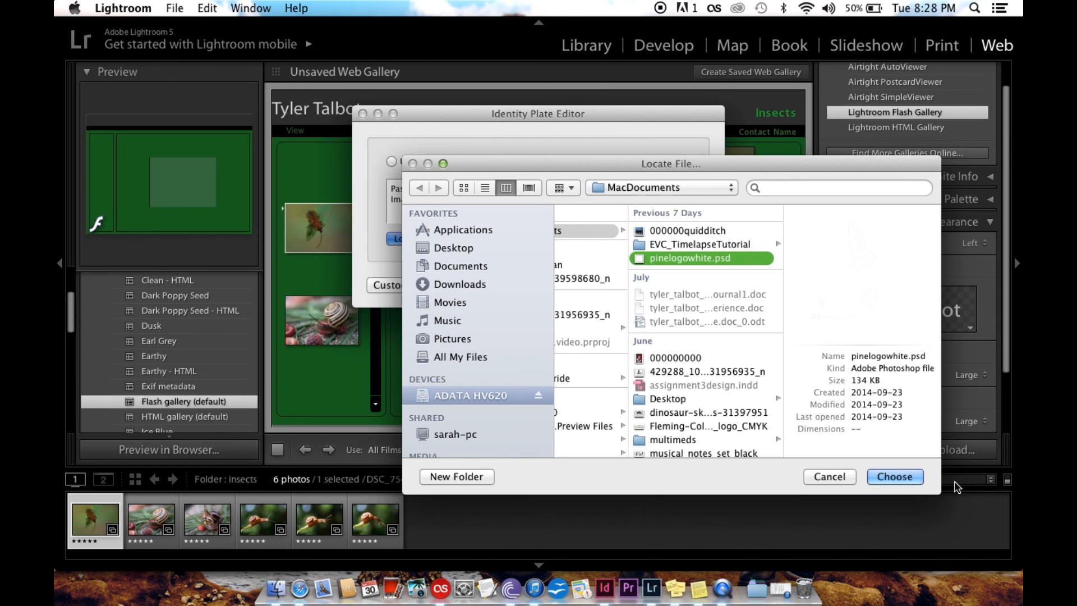
click(712, 372)
key(Return)
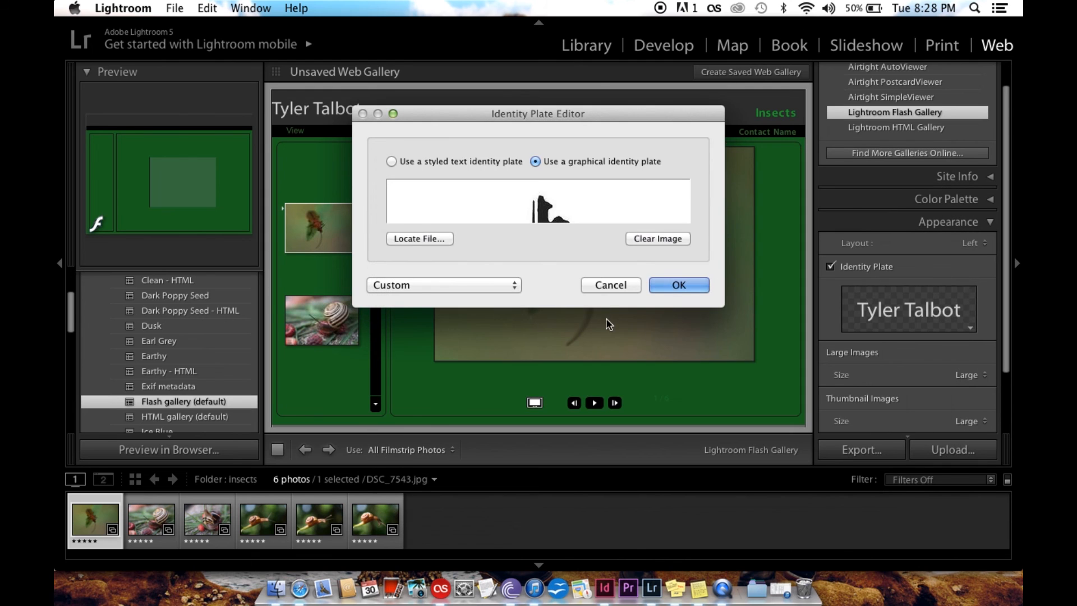
click(665, 285)
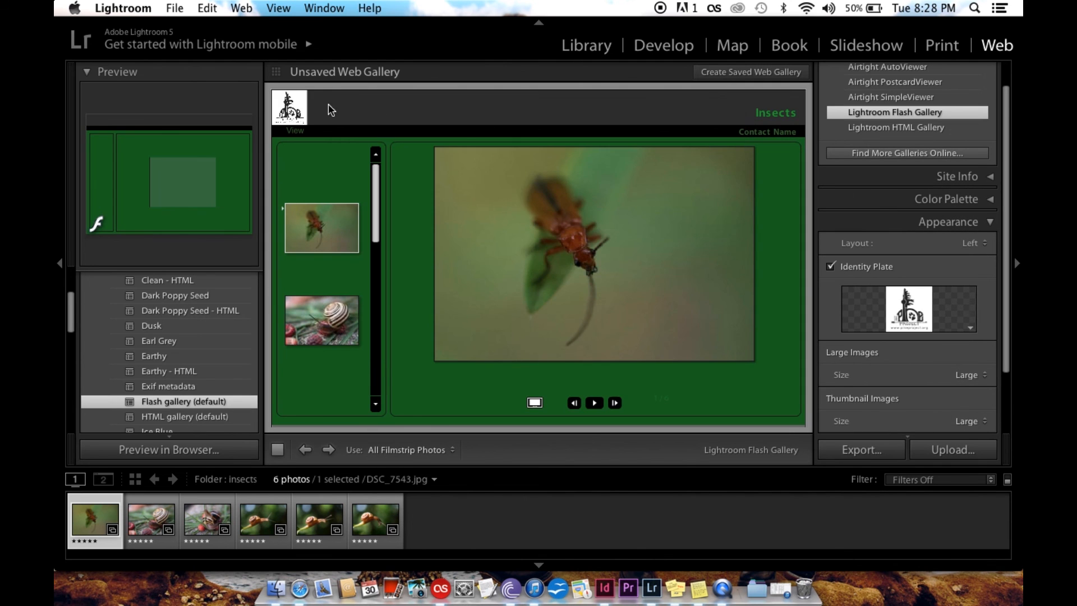
click(840, 267)
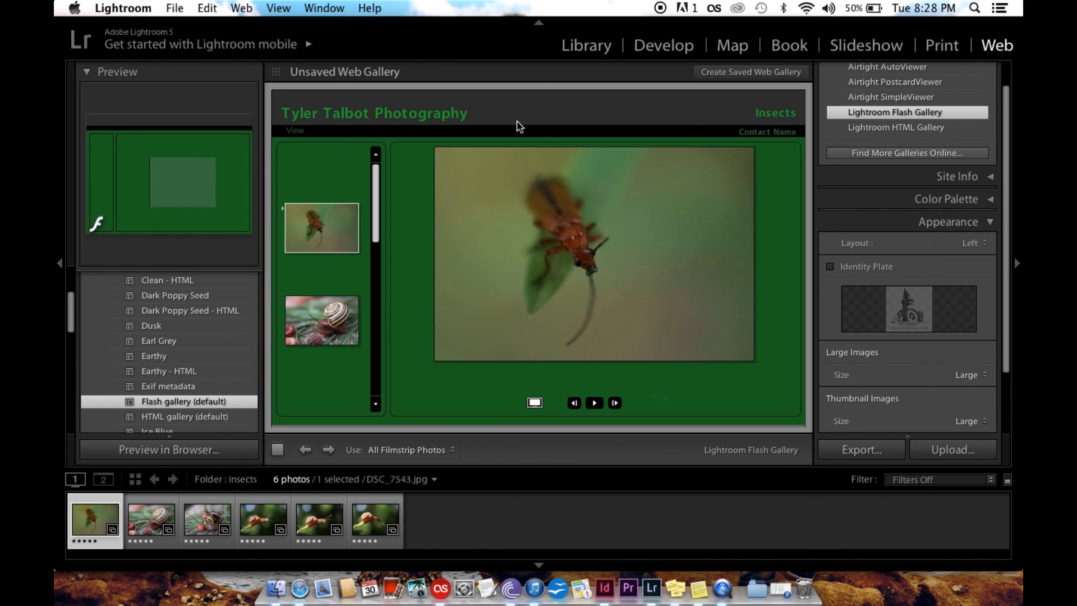
Try the Small size for the gallery's large images, and set it to Extra Large
scroll(948, 379, down, 2)
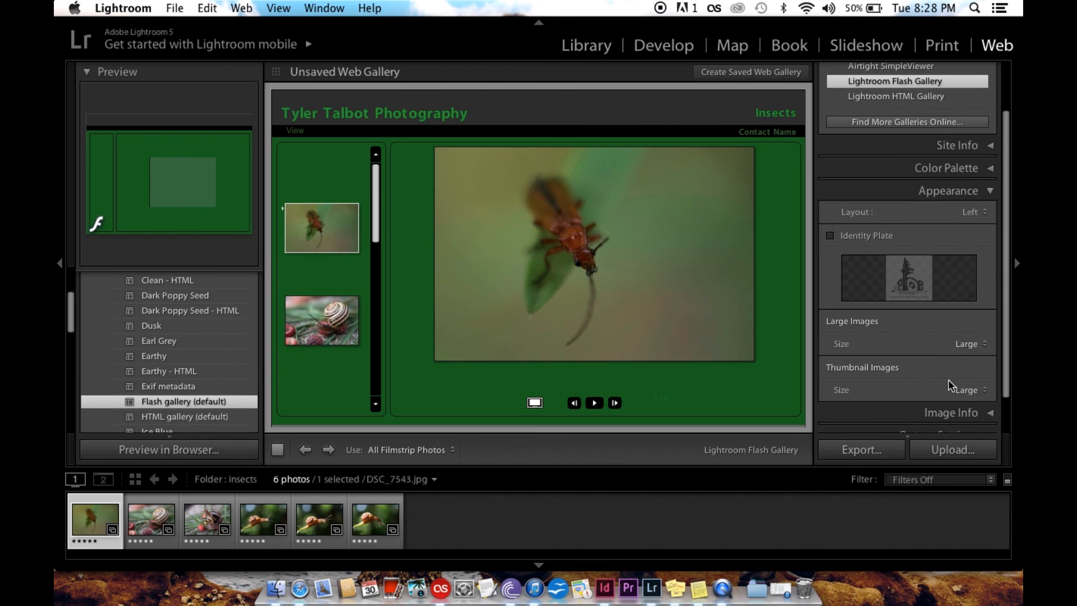
click(953, 343)
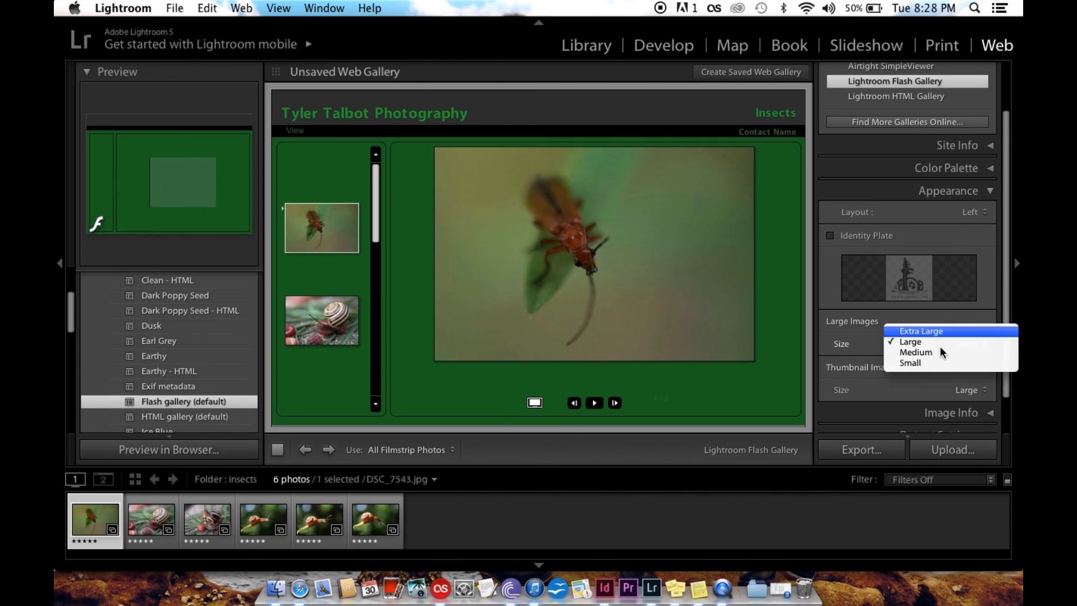
click(933, 363)
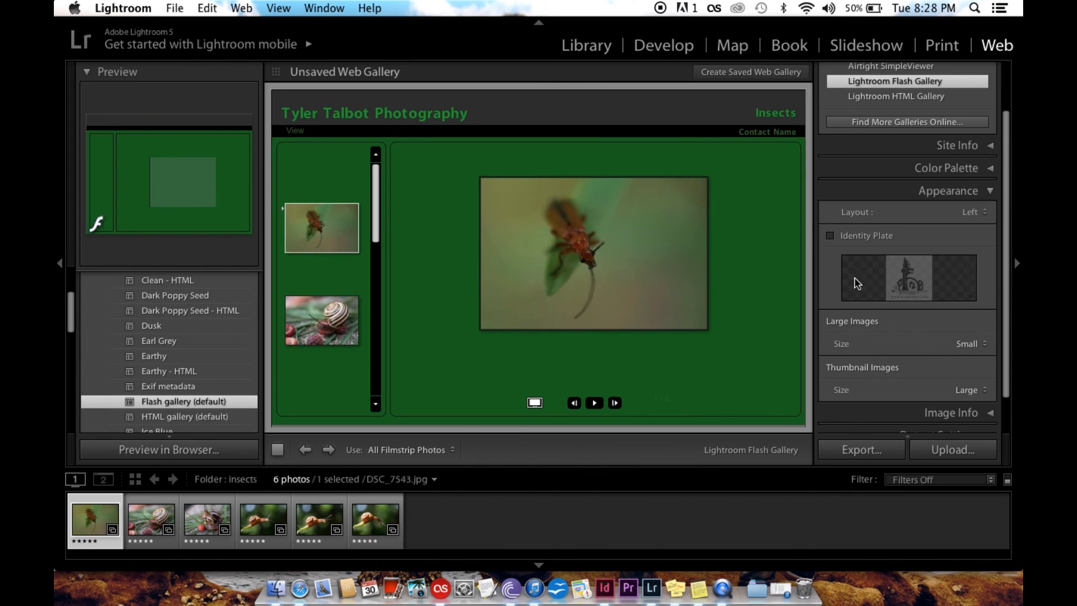
click(970, 343)
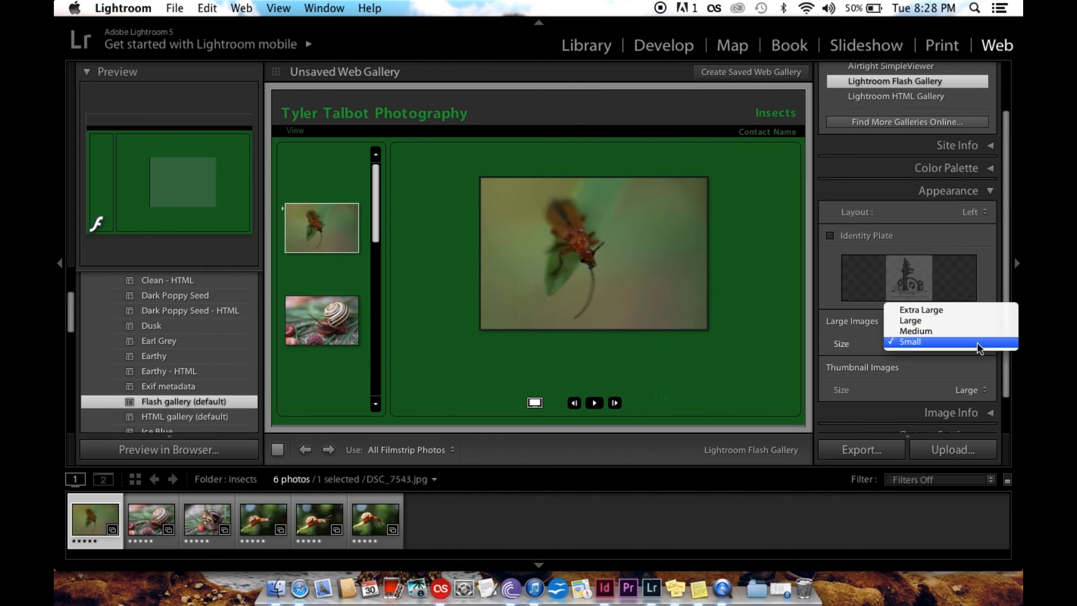
click(928, 310)
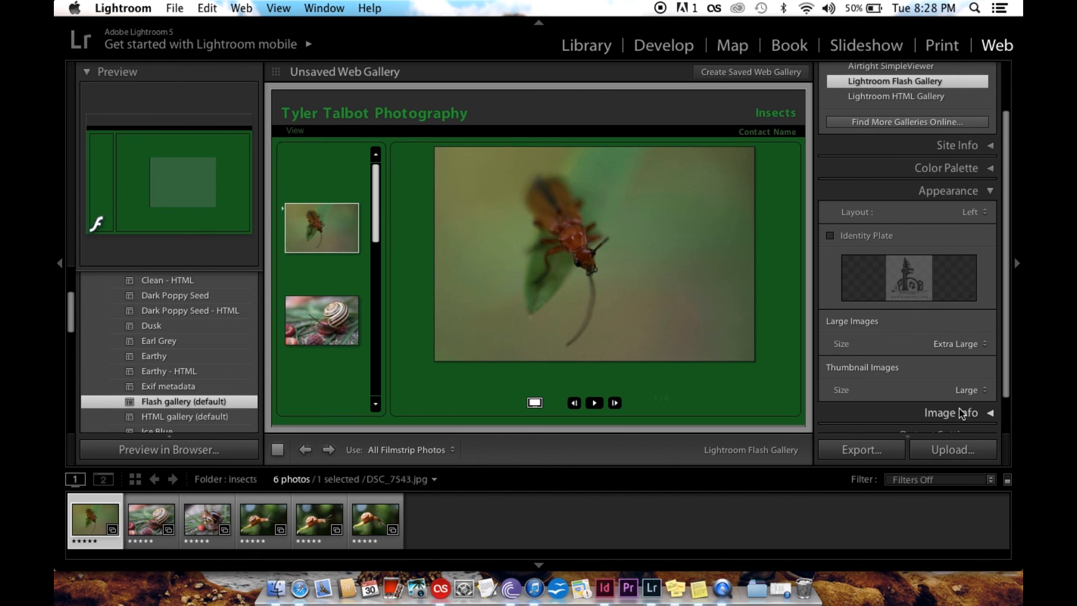
Try the Small and Extra Large thumbnail sizes in turn, and set the thumbnail images to Medium
click(968, 389)
click(943, 409)
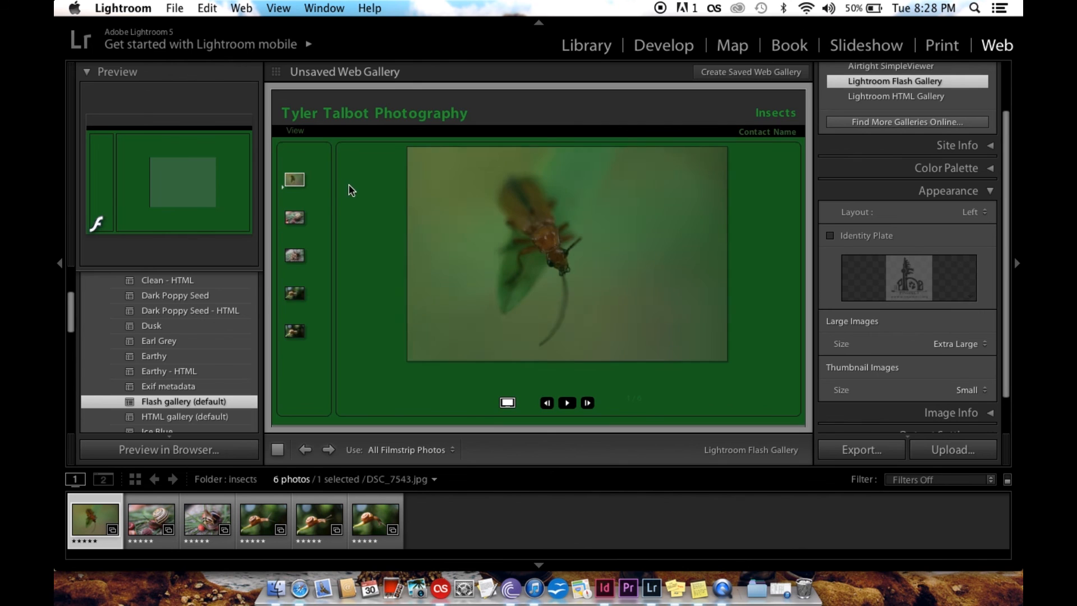
click(983, 389)
click(949, 356)
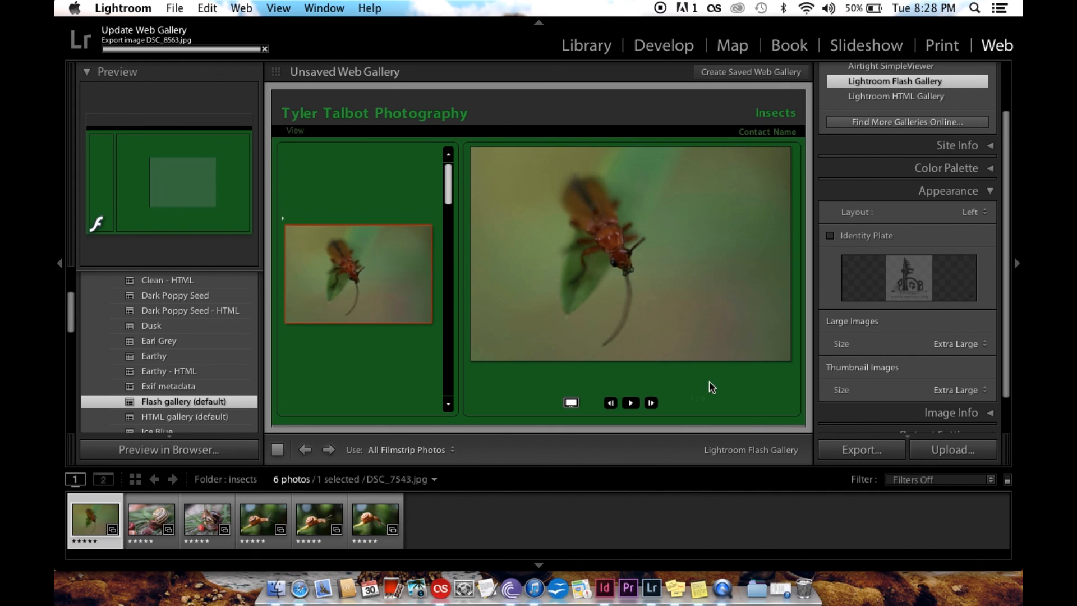
click(946, 388)
click(938, 407)
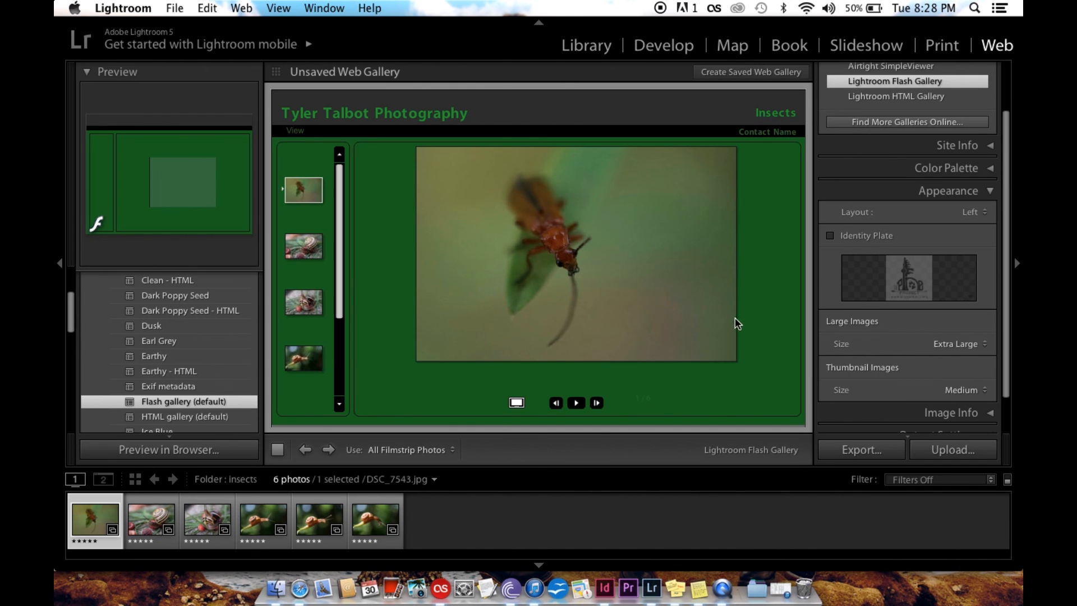
Collapse the Appearance section and expand the Image Info section
scroll(934, 390, down, 3)
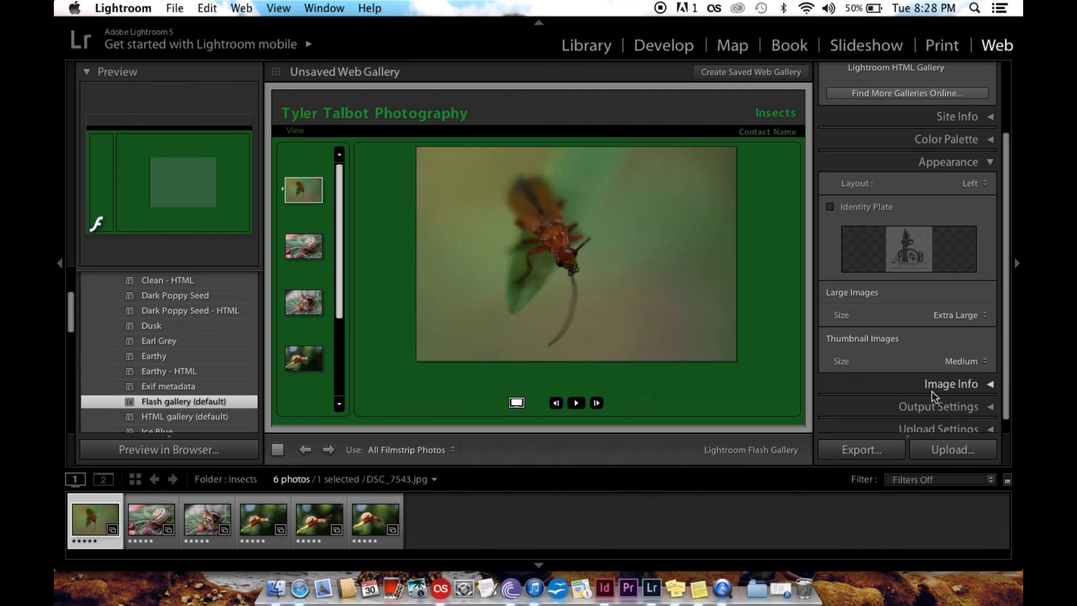
click(952, 149)
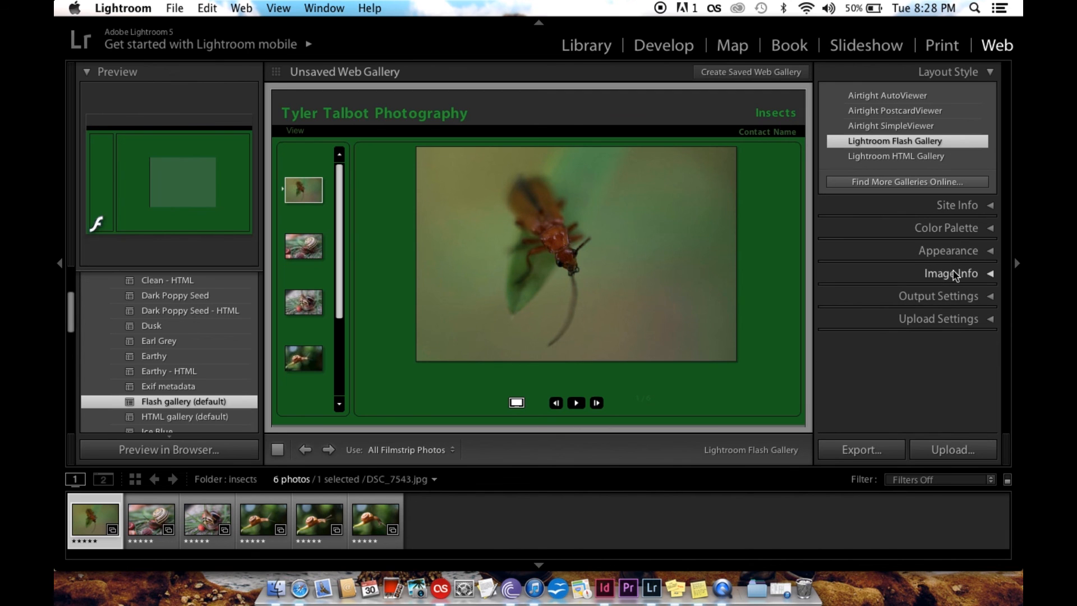
click(956, 274)
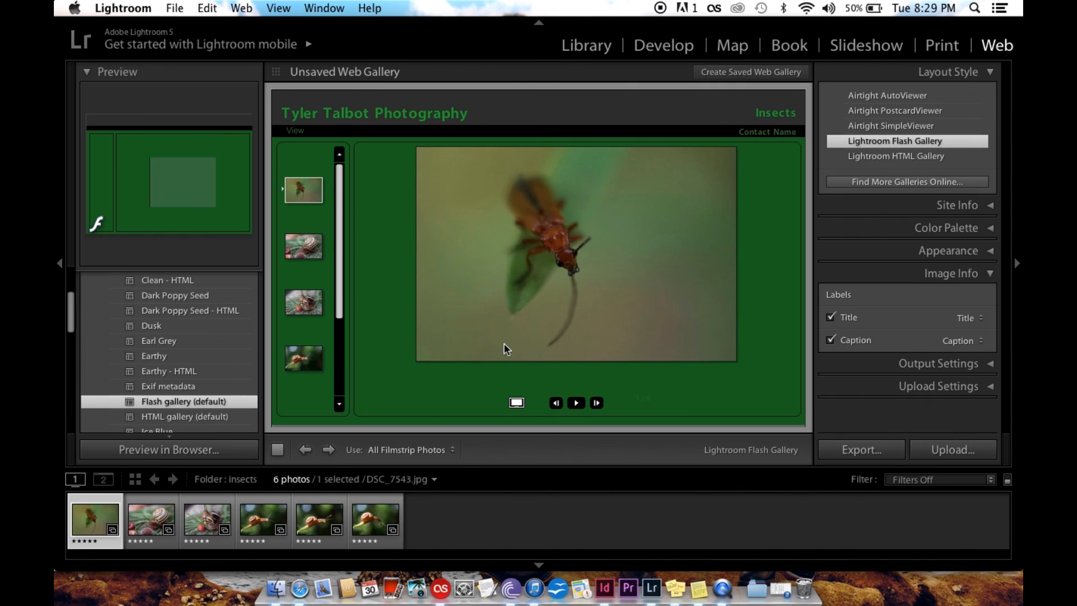
Try Date, Equipment and Custom Text as the image title label in turn, and return it to Title
click(965, 320)
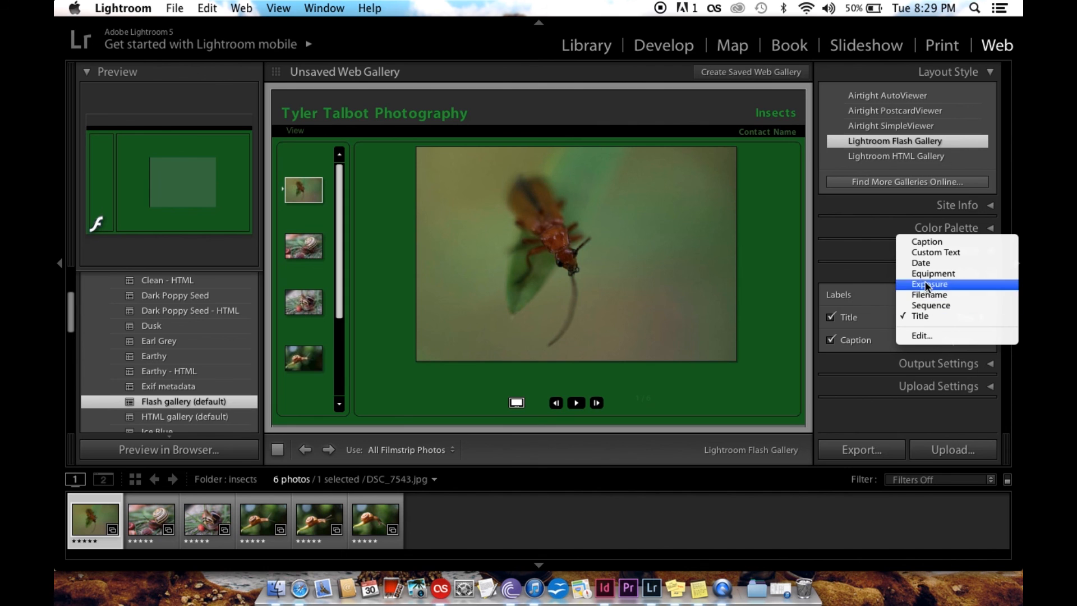
click(921, 262)
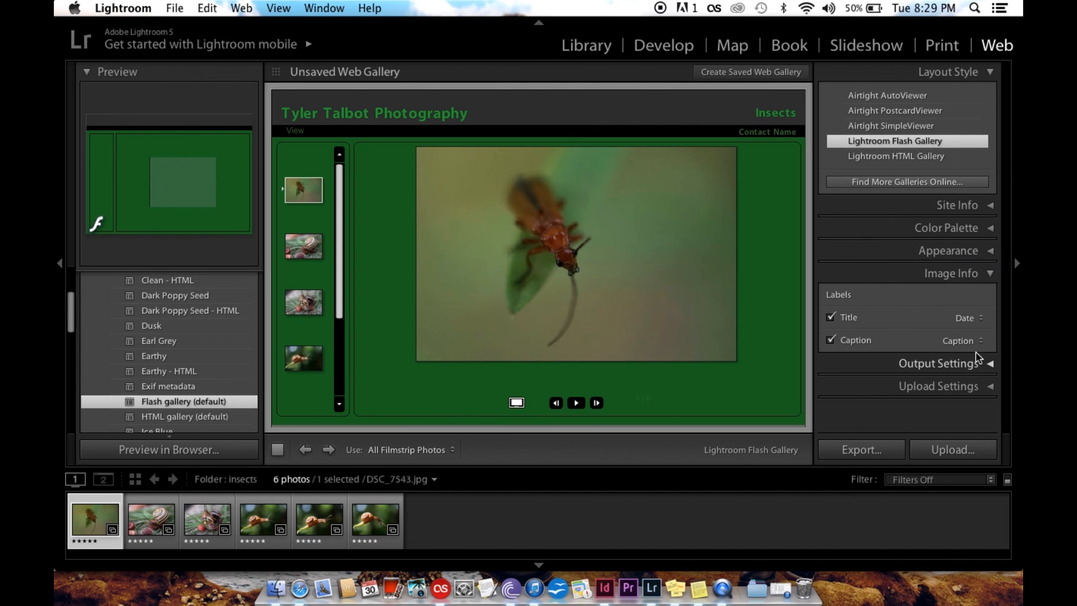
click(968, 318)
click(952, 331)
click(948, 318)
click(946, 294)
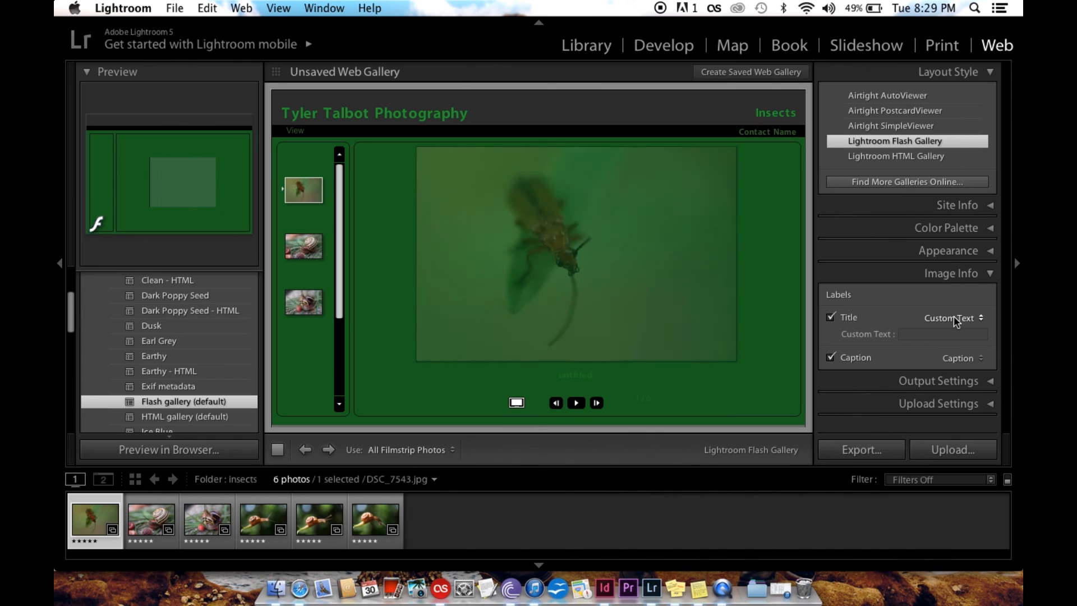
click(953, 318)
click(920, 382)
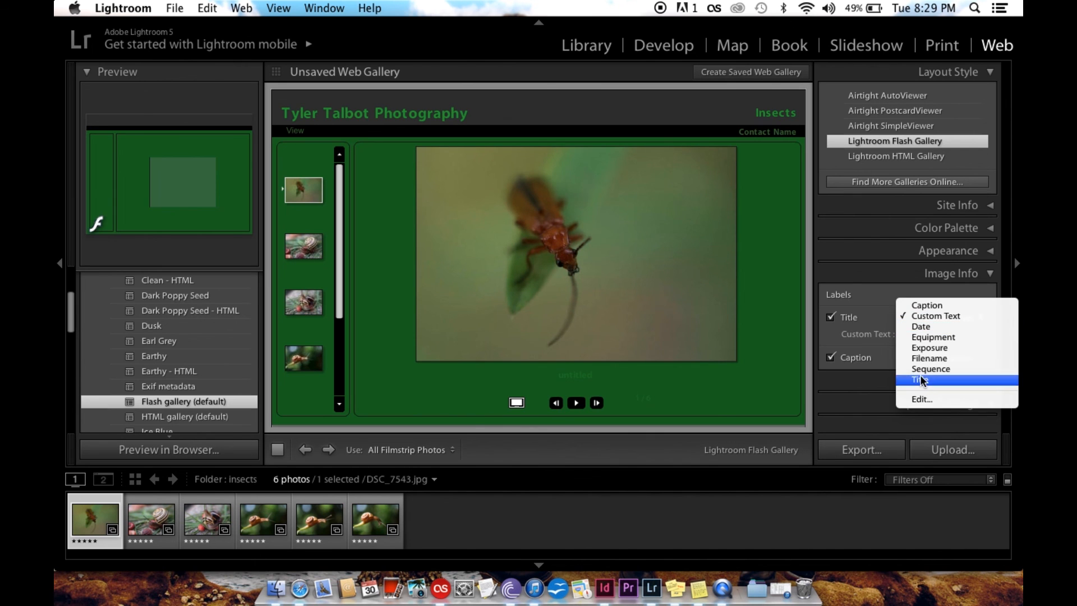
Set the image caption label to Exposure, try Caption for the title label, and set the title label to Date
click(951, 339)
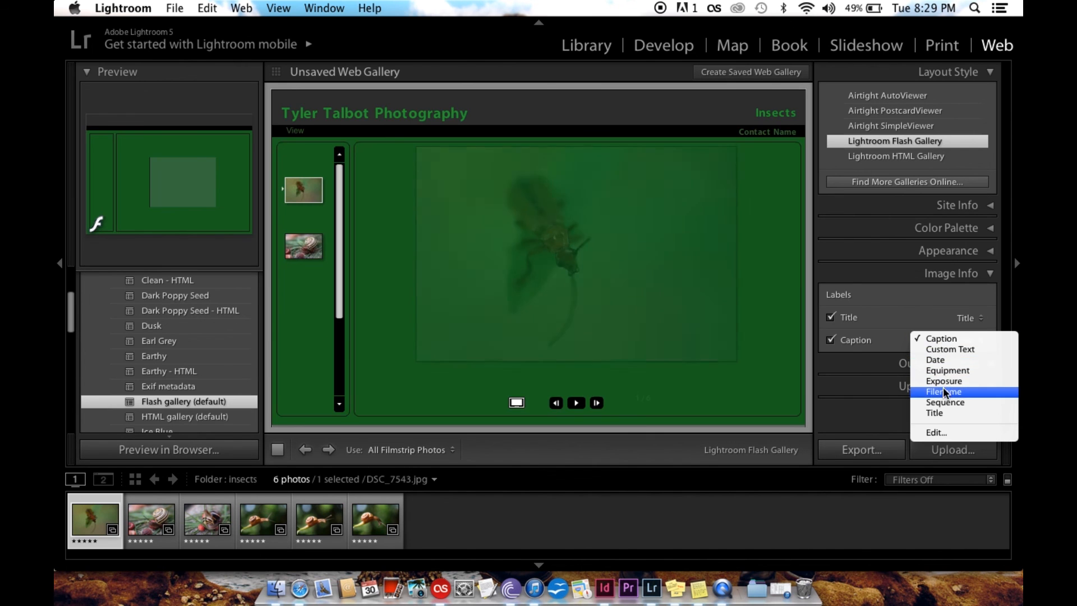
click(942, 383)
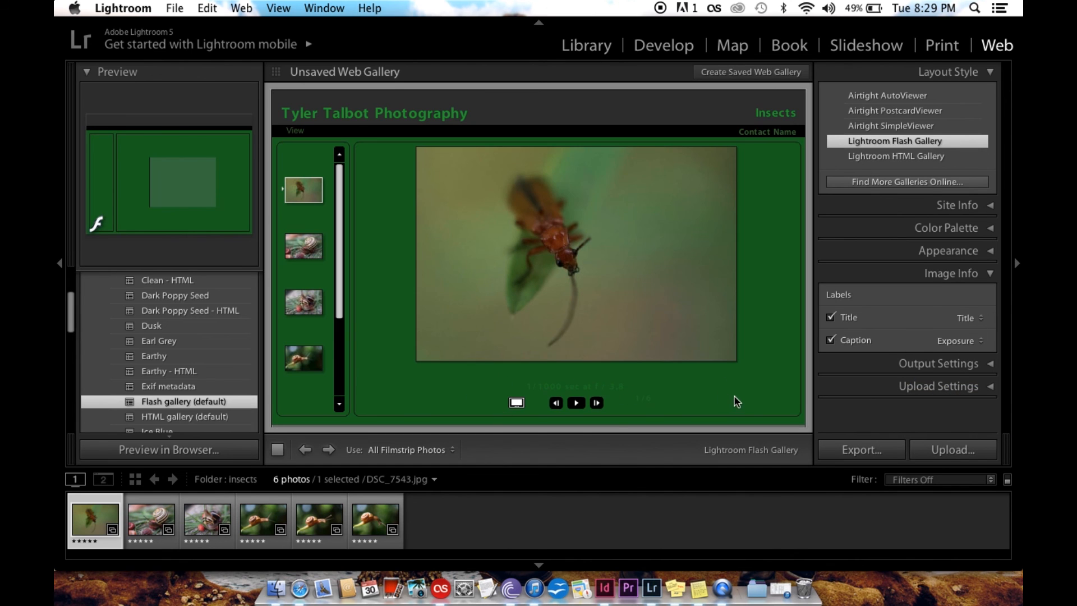
click(970, 318)
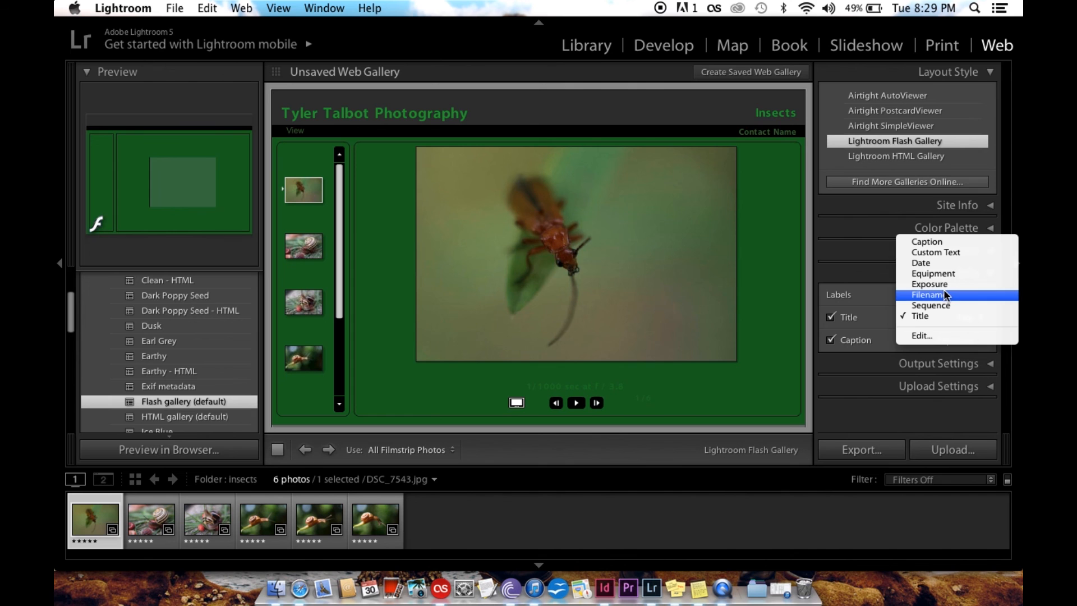
click(928, 241)
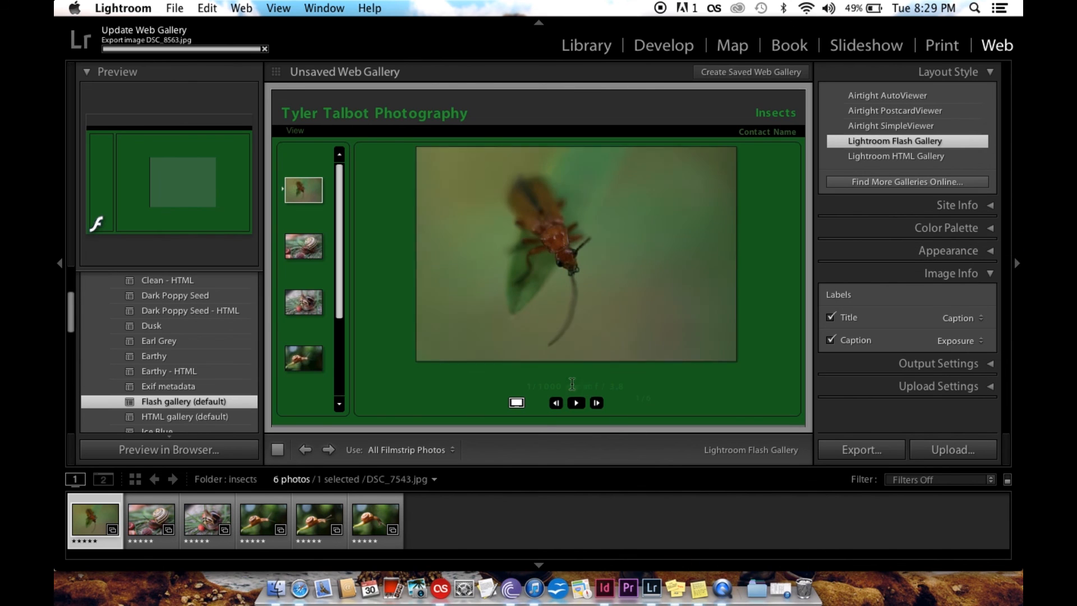
click(975, 316)
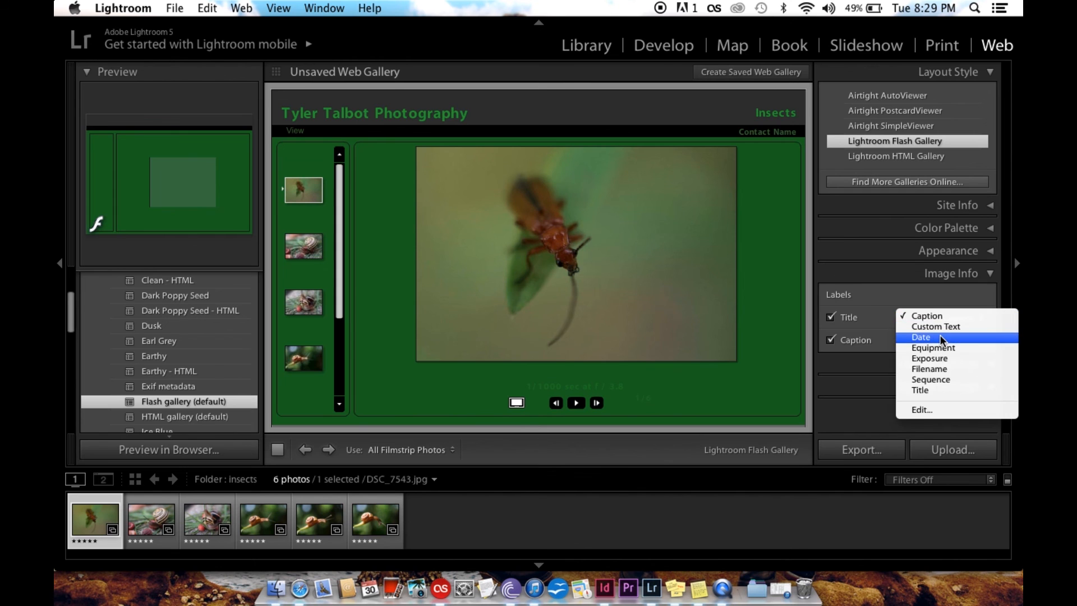
click(940, 335)
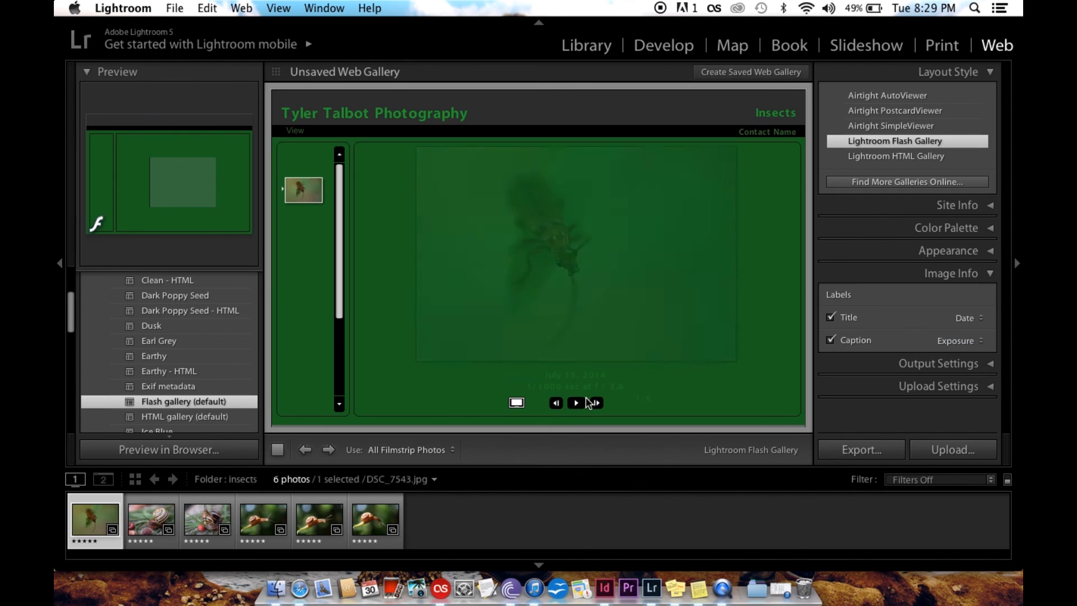
Expand the Output Settings section, try All for the large images' metadata, and return it to Copyright Only
click(965, 362)
scroll(965, 362, down, 2)
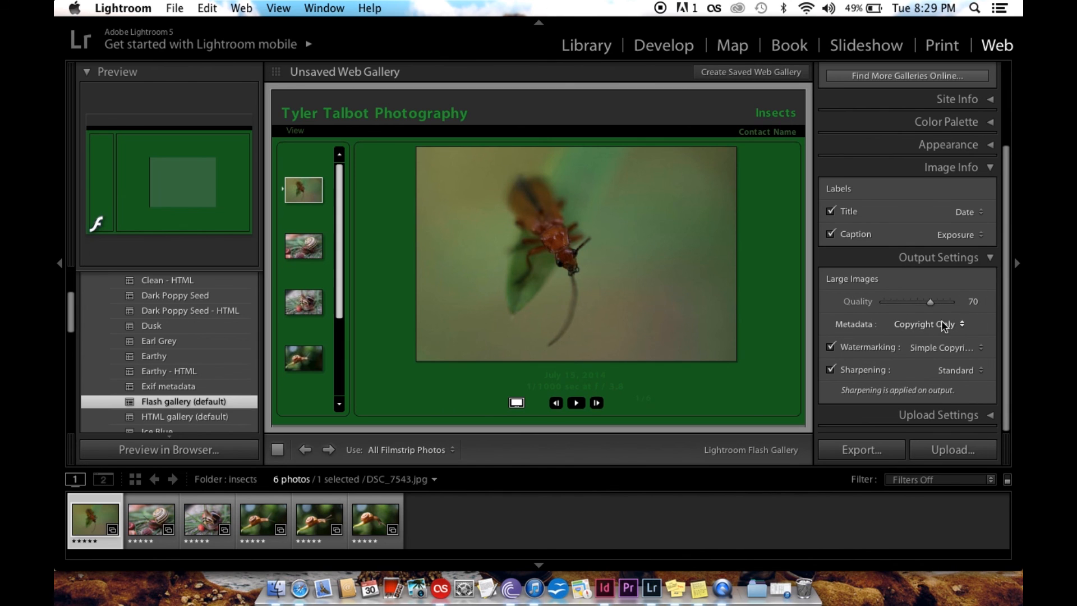
click(919, 325)
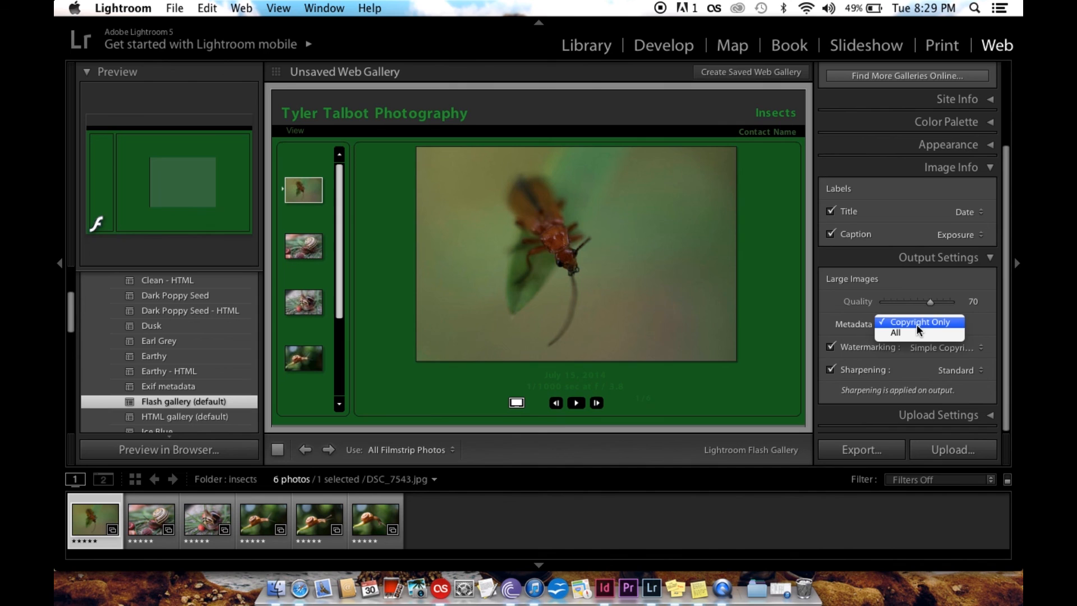
click(911, 332)
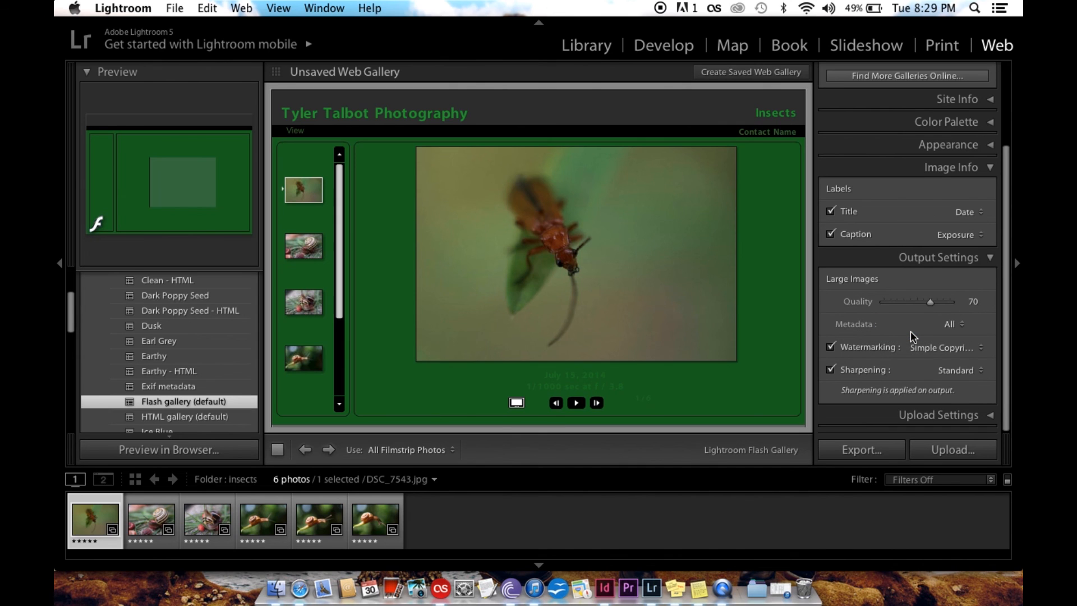
click(951, 325)
click(950, 308)
Set the watermark on the large images to the copyrighttyler preset
click(916, 347)
click(919, 347)
click(919, 345)
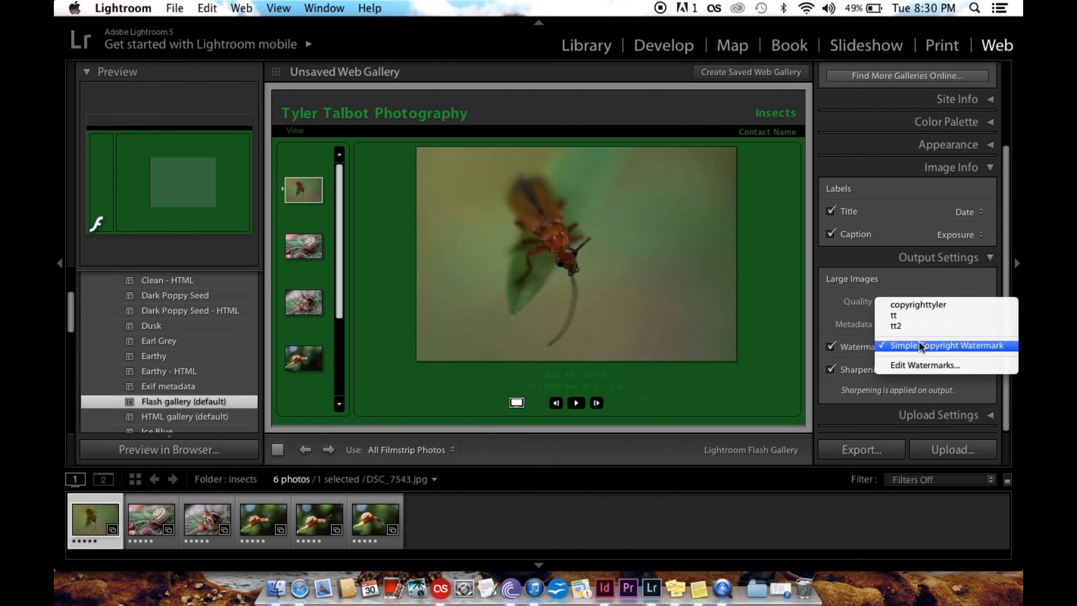
click(909, 304)
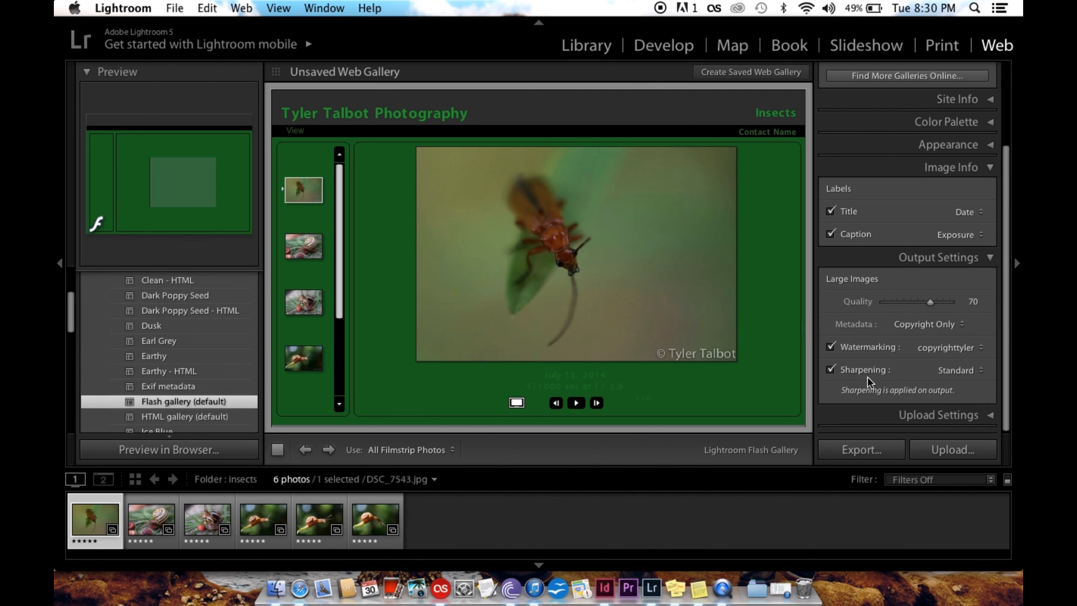
click(138, 9)
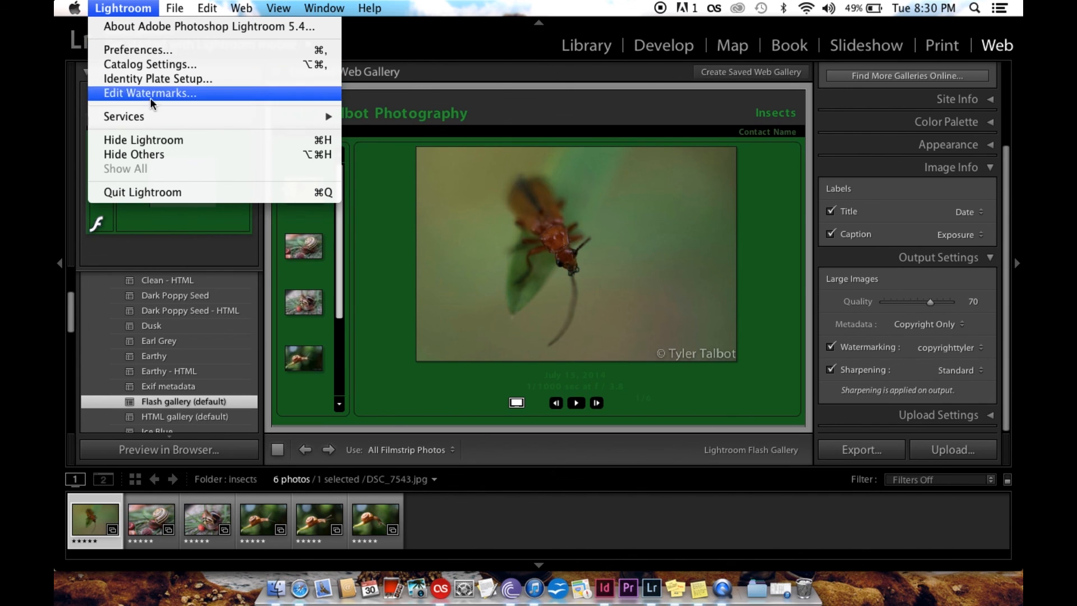
click(147, 79)
click(785, 344)
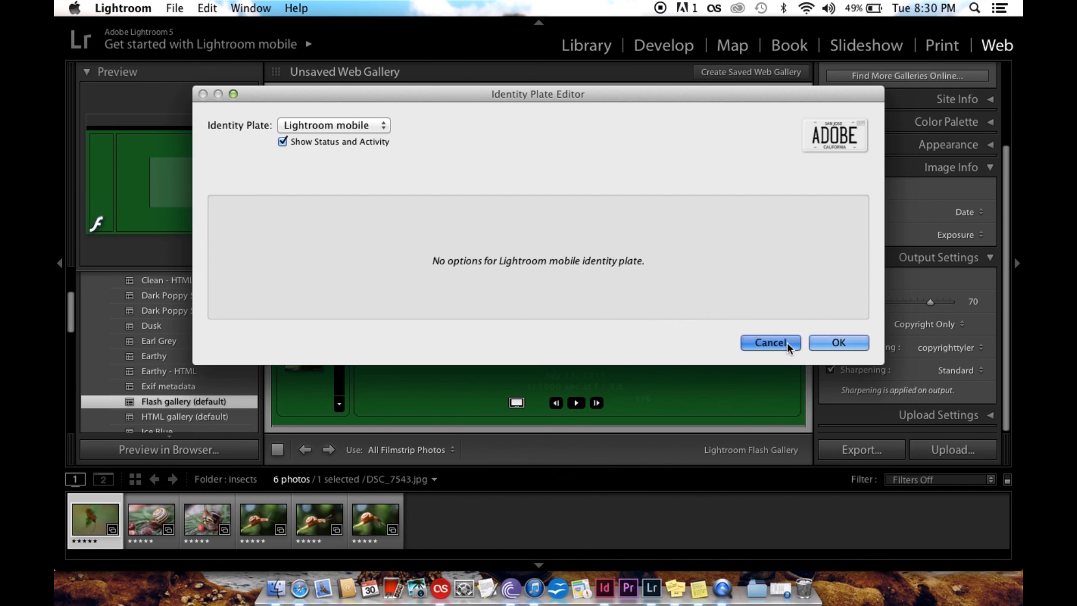
Open the Watermark Editor and review its text, shadow, opacity, size and inset options
click(143, 10)
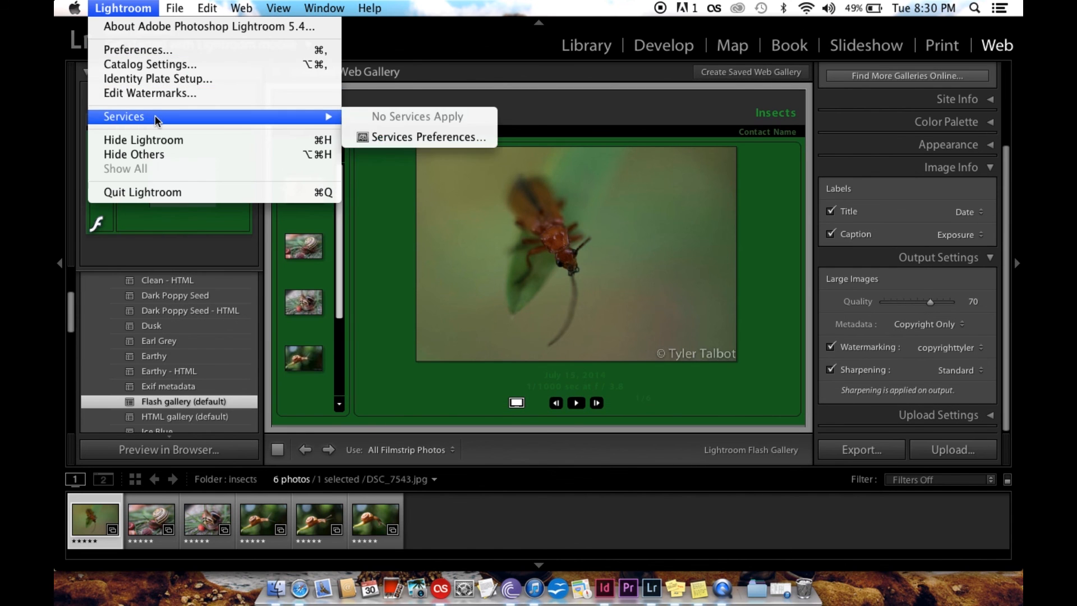
click(163, 94)
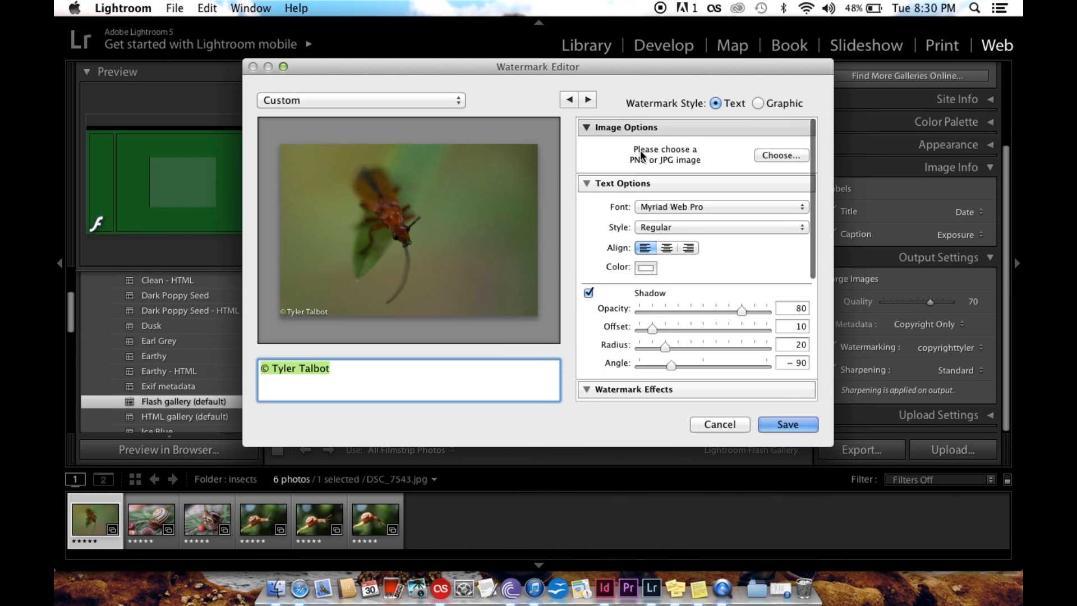
scroll(770, 217, down, 3)
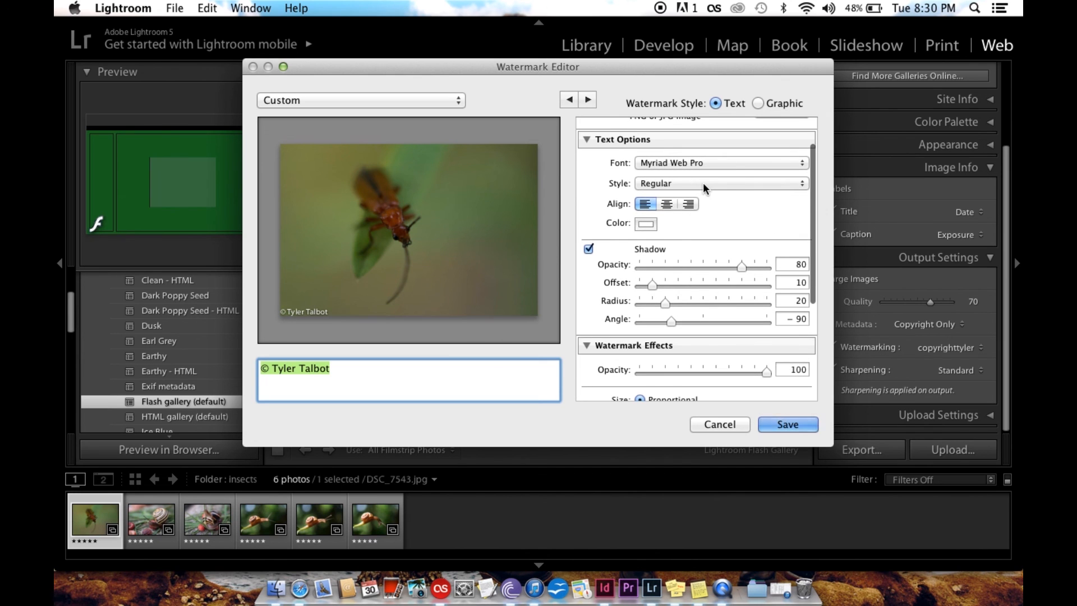
scroll(708, 291, down, 4)
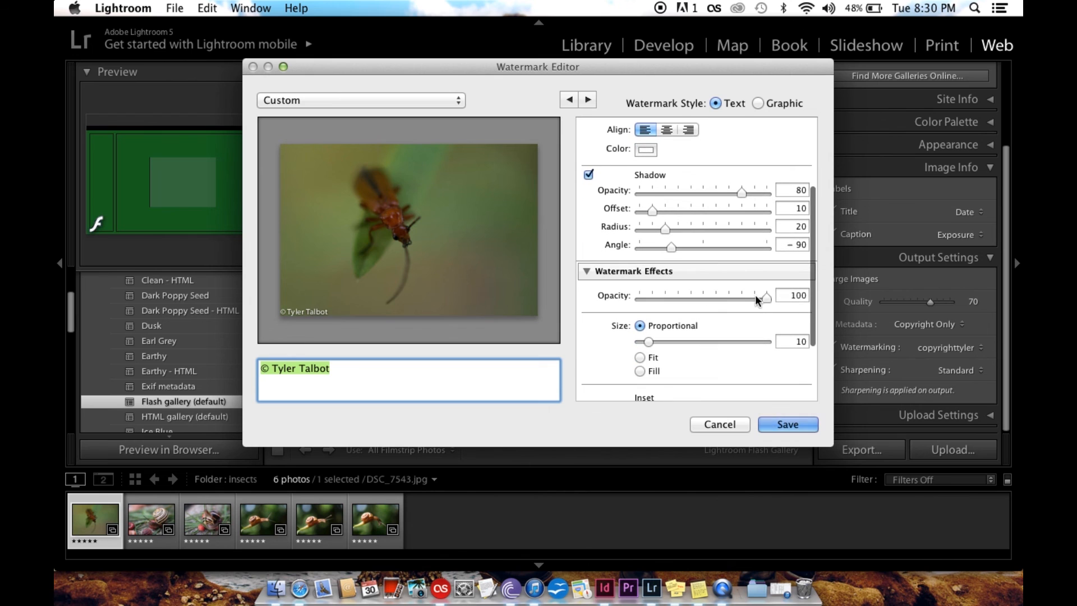
mouse_move(766, 295)
mouse_down()
mouse_move(645, 297)
mouse_move(766, 296)
mouse_up()
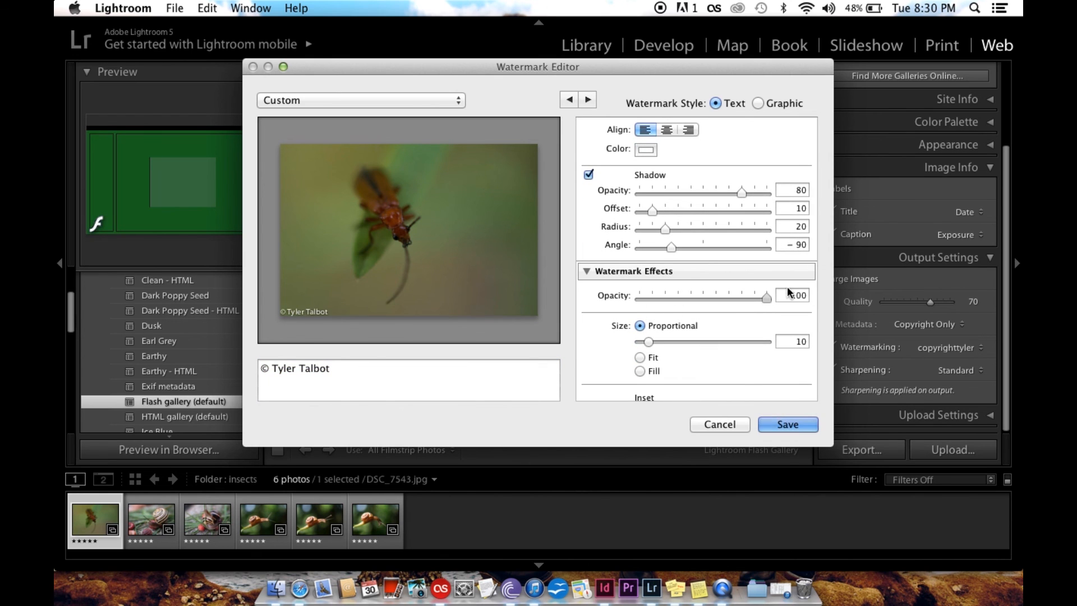
scroll(745, 334, down, 4)
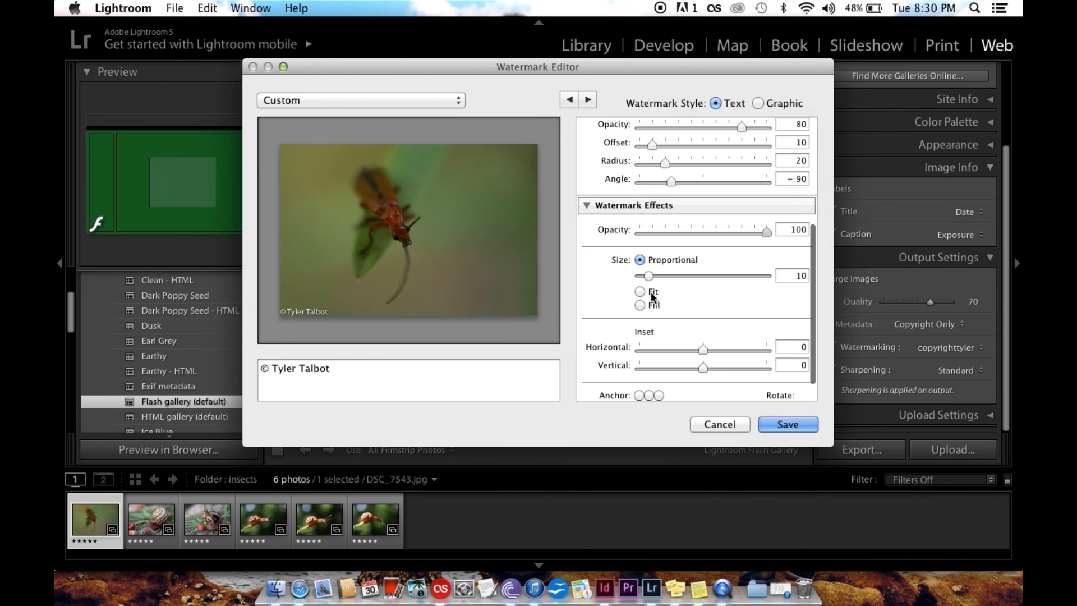
scroll(651, 292, down, 2)
Try the middle-right and centre anchors for the watermark, return it to the bottom-left anchor and close the editor
click(659, 379)
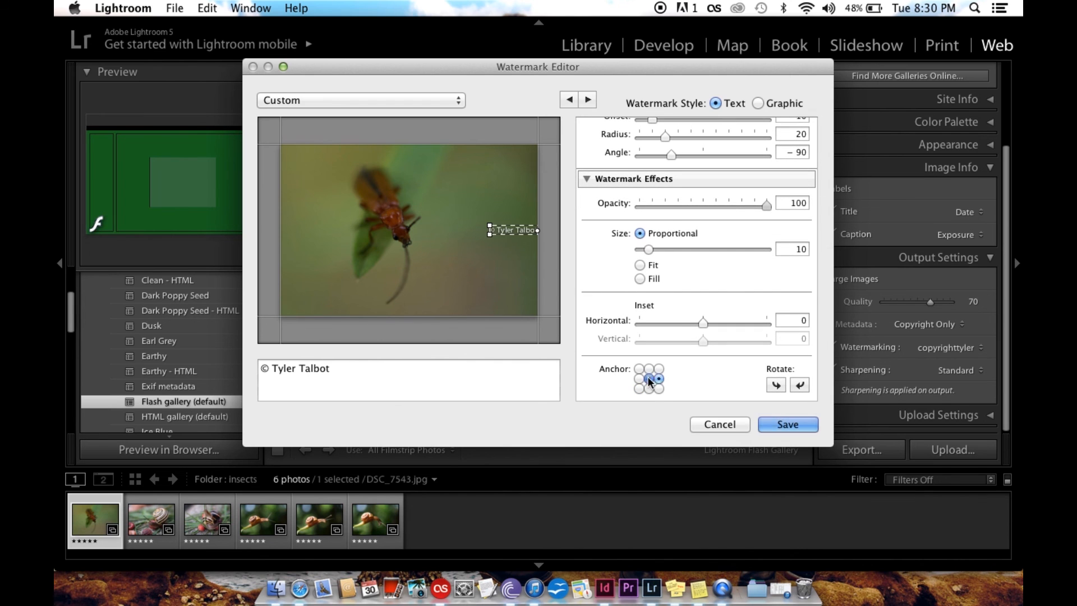
click(649, 379)
click(639, 388)
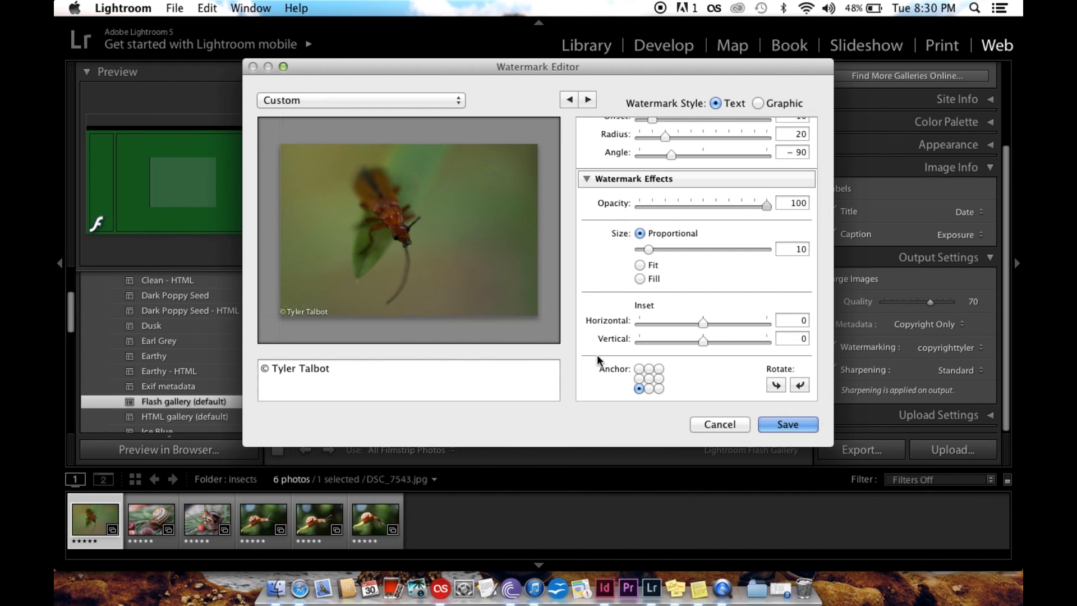
click(770, 425)
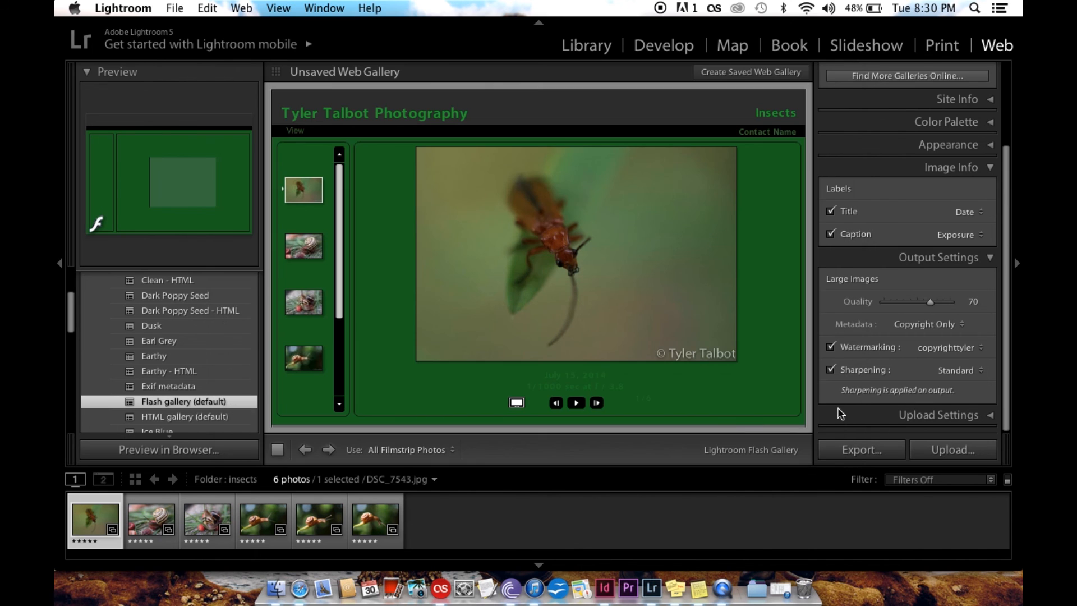
Try the tt2 watermark on the large images, set it to Simple Copyright Watermark, and keep sharpening at Standard
click(944, 345)
click(924, 363)
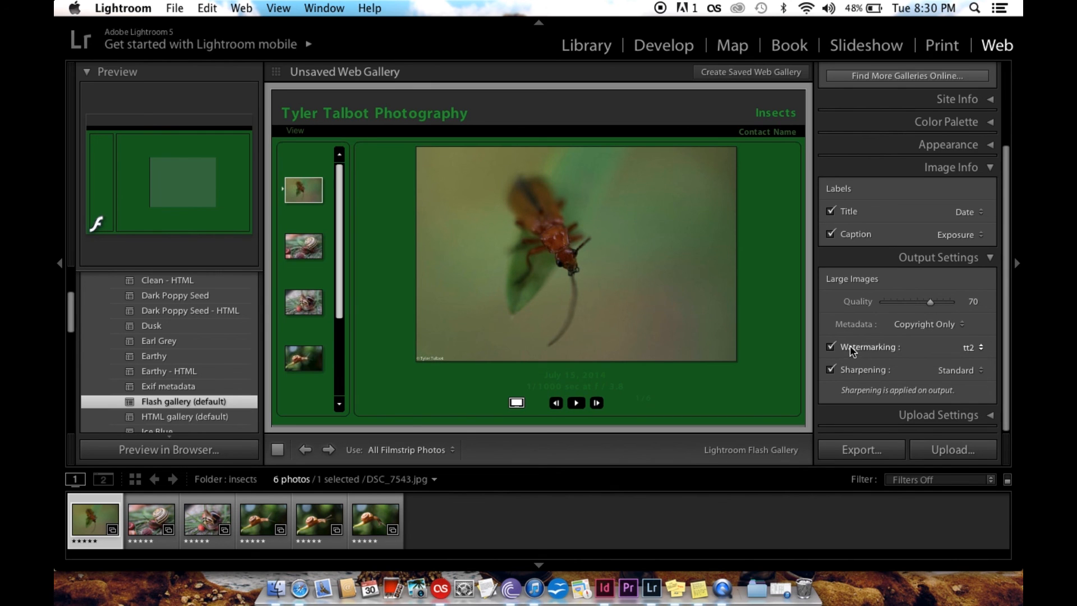
click(955, 347)
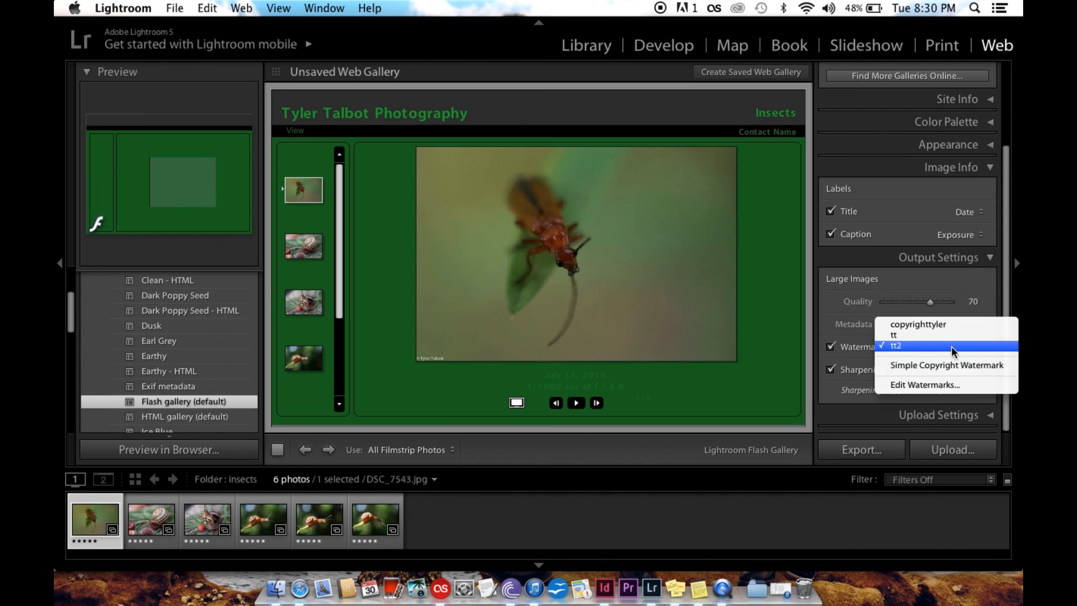
click(939, 365)
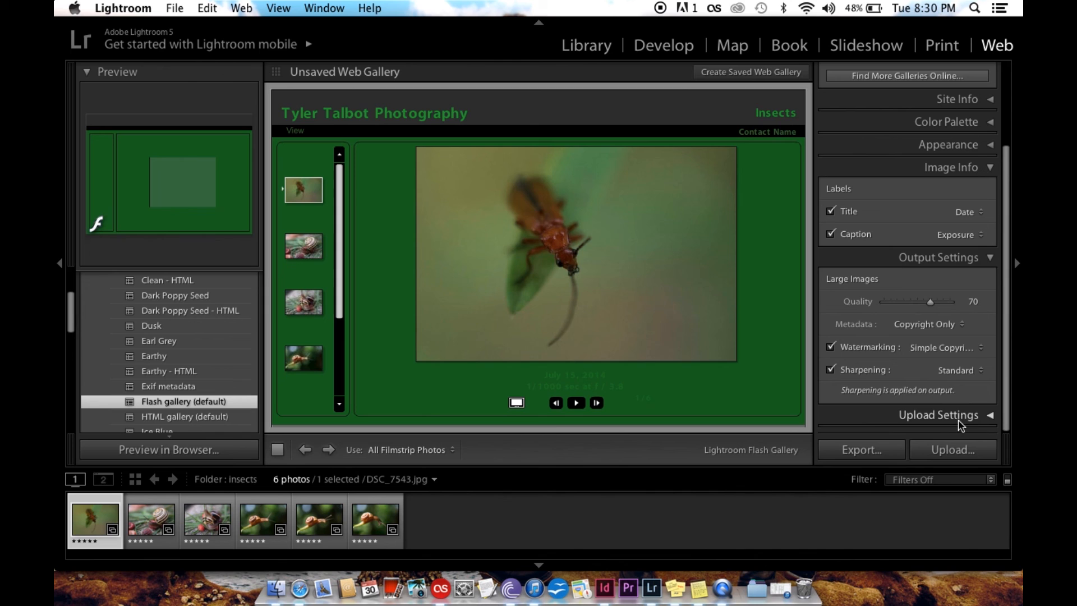
click(941, 373)
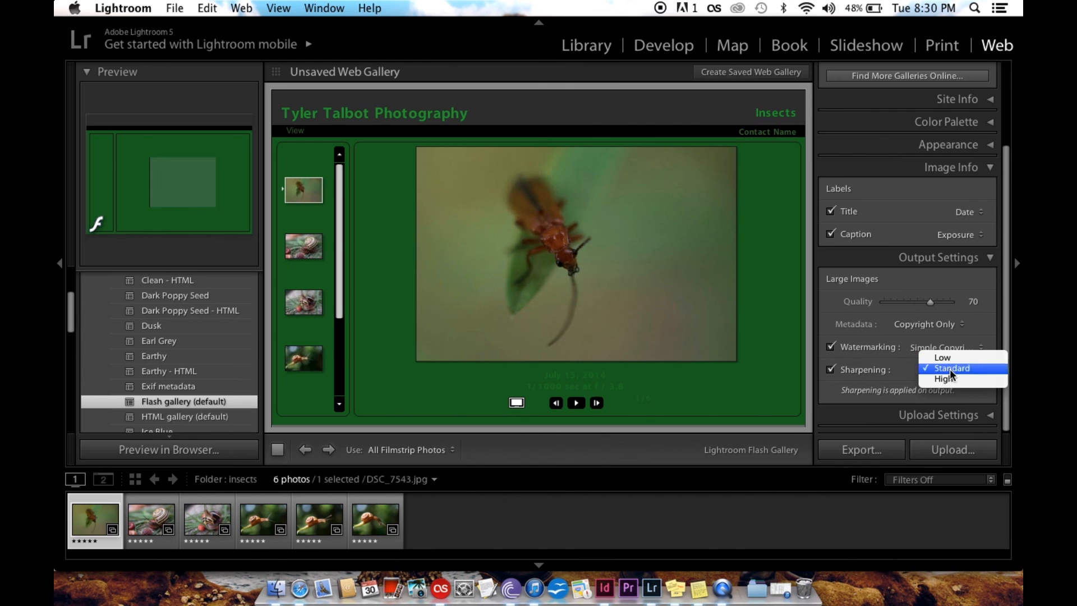
click(885, 381)
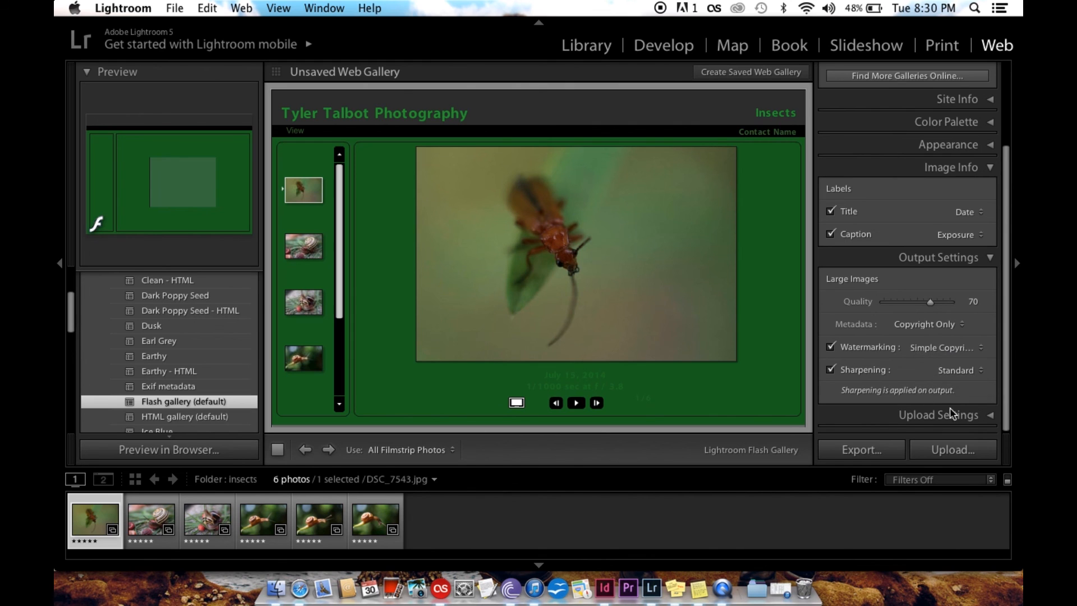
Collapse the Output Settings and Image Info sections and expand the Upload Settings section
click(961, 258)
click(964, 271)
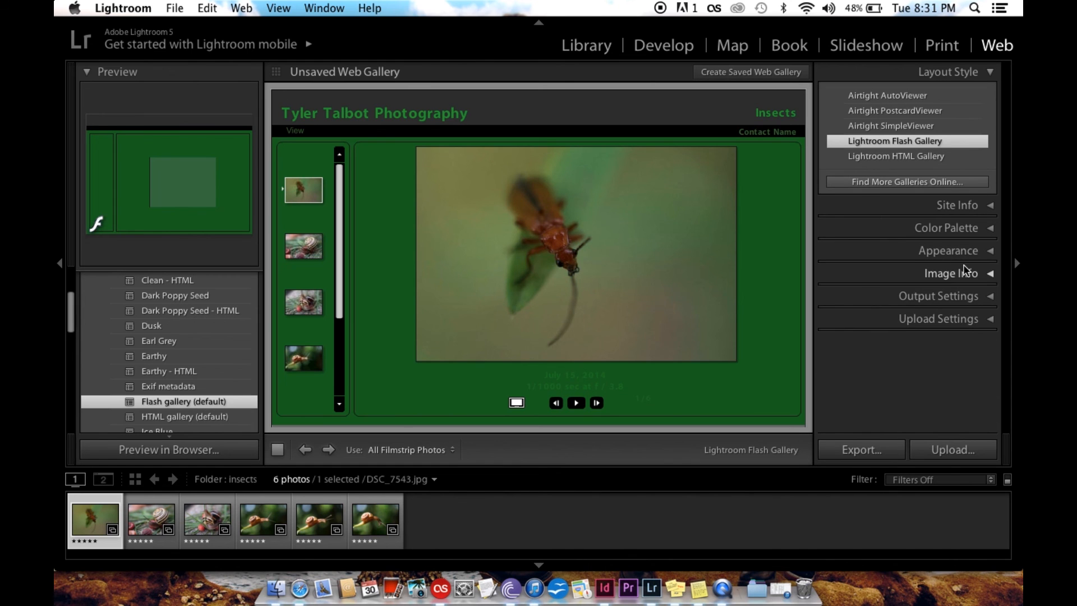
click(934, 319)
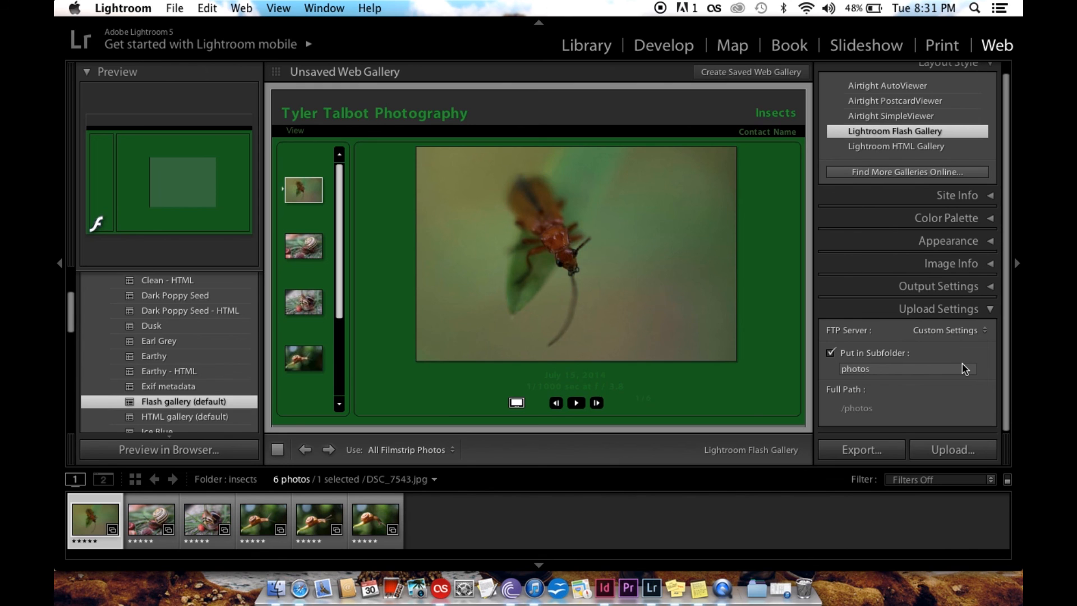
Open the FTP server configuration for editing, check the protocol options while keeping FTP, and close it
click(945, 330)
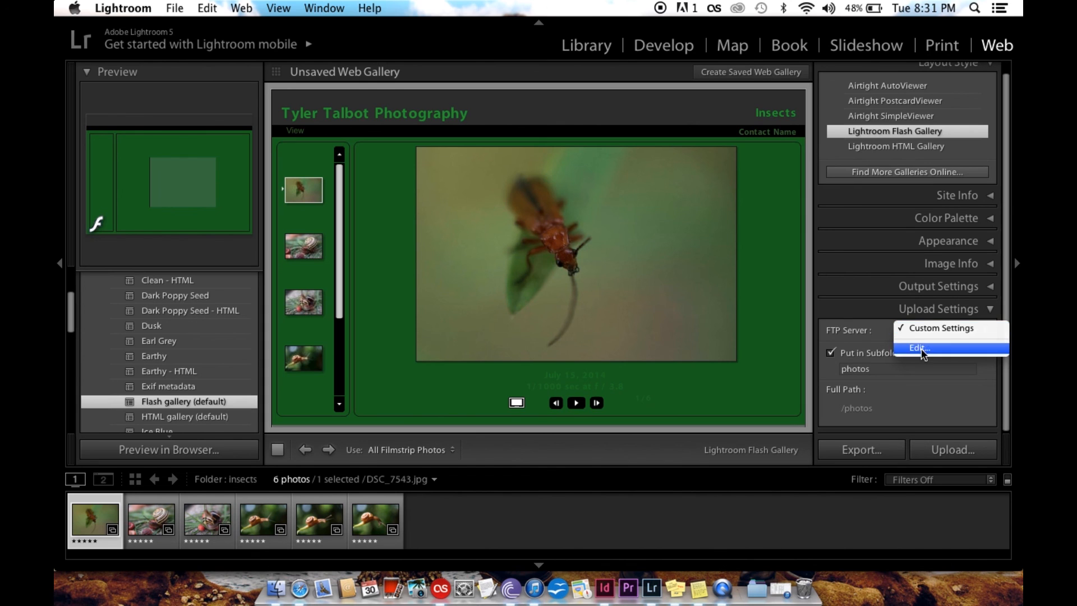
click(869, 335)
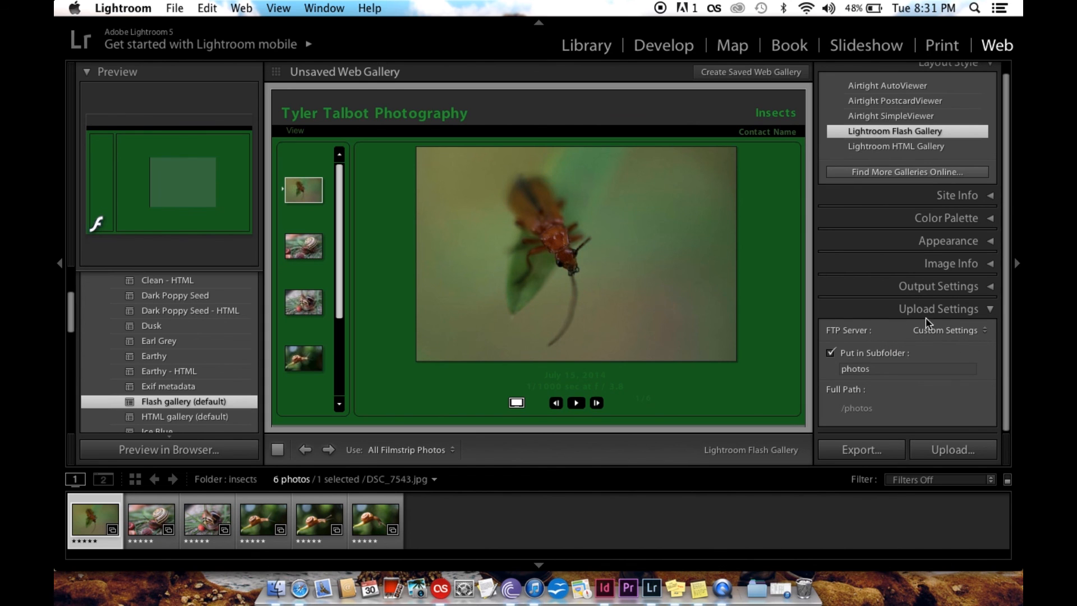
click(954, 331)
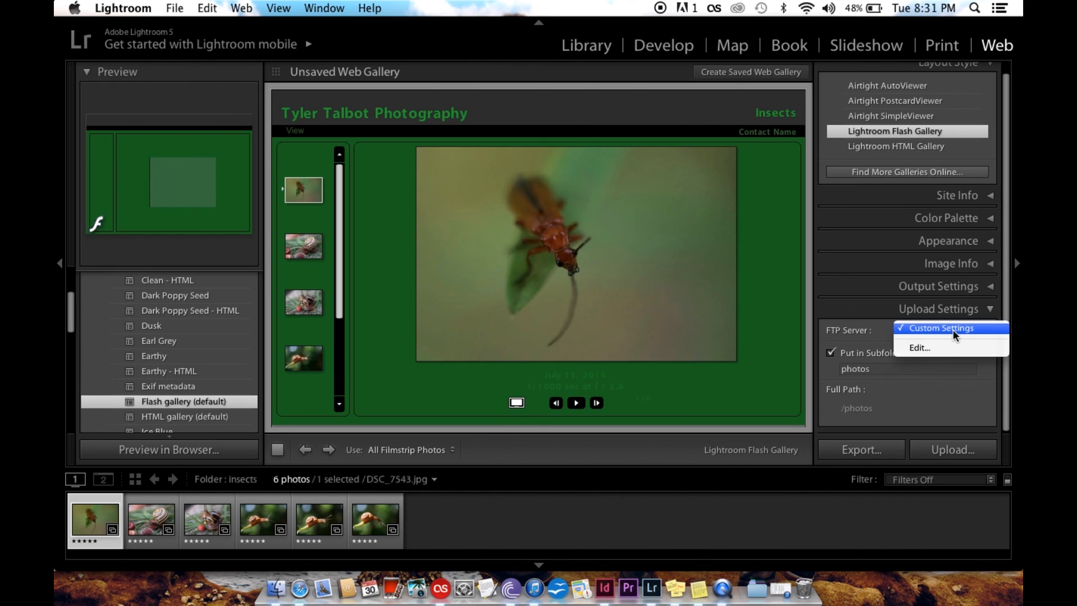
click(930, 343)
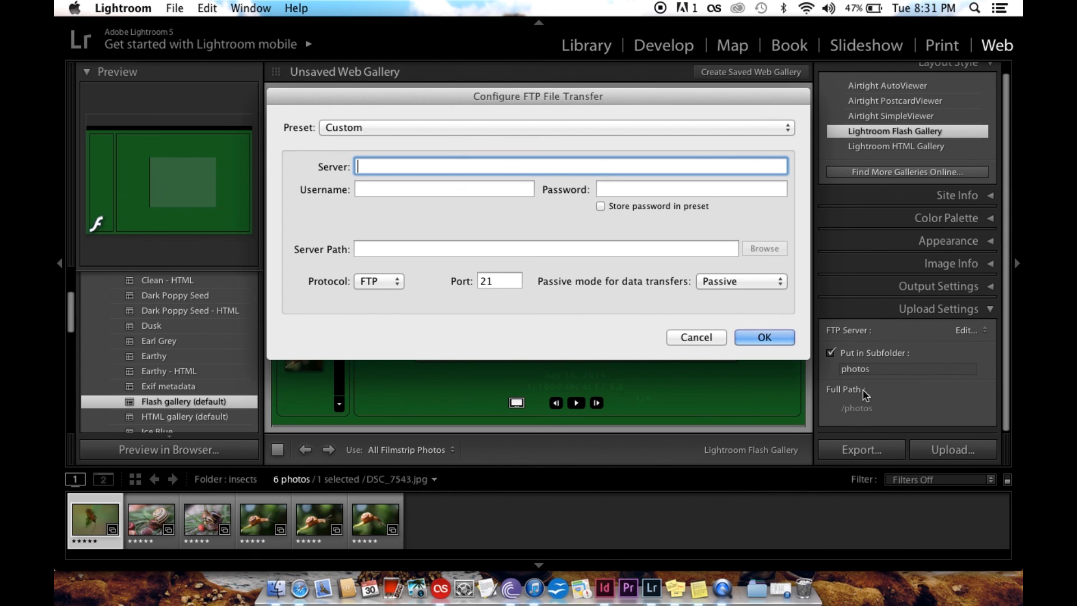
click(391, 280)
click(411, 279)
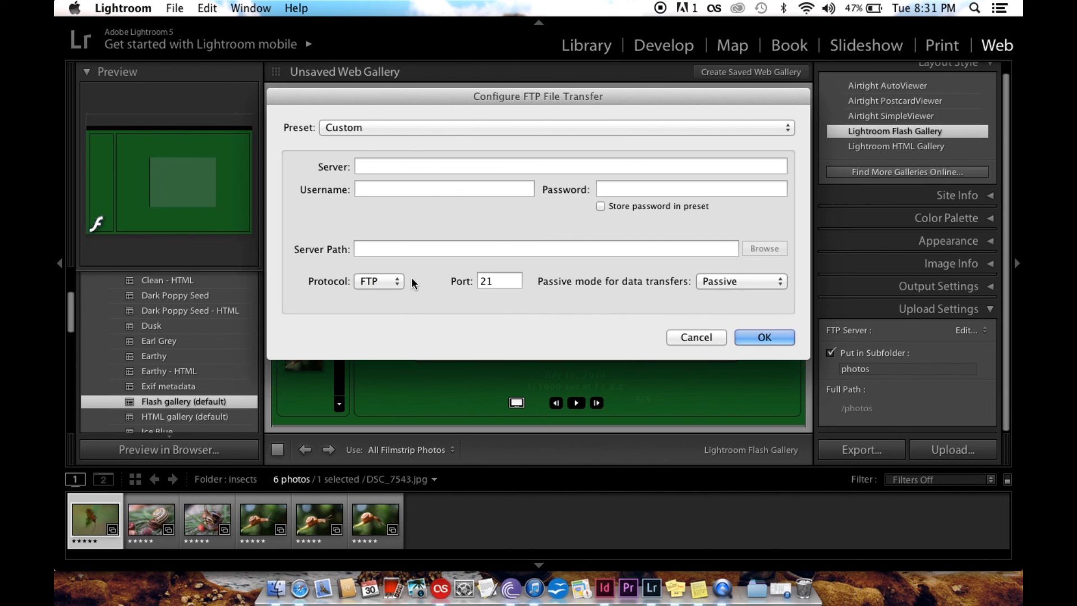
click(764, 337)
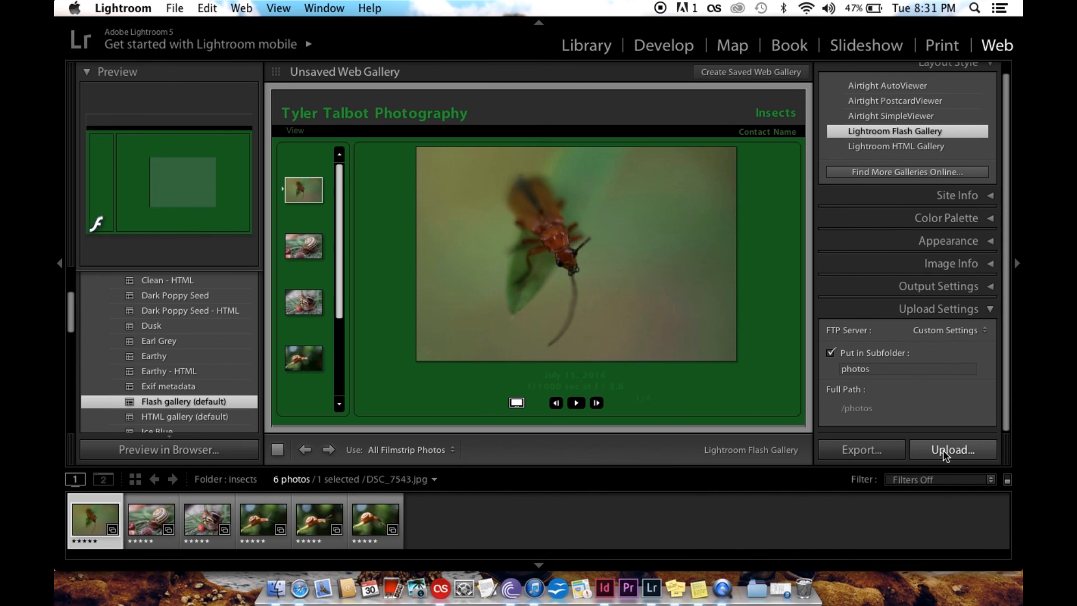
Preview the web gallery in the browser and look through the insect photos using the thumbnails and next-image control
click(157, 450)
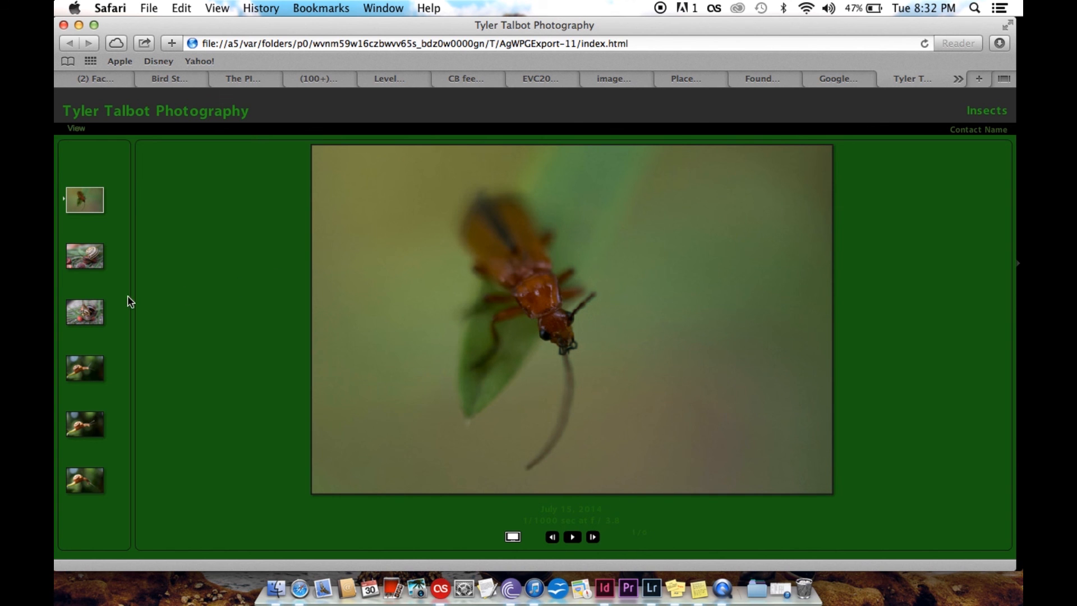
click(98, 267)
click(86, 318)
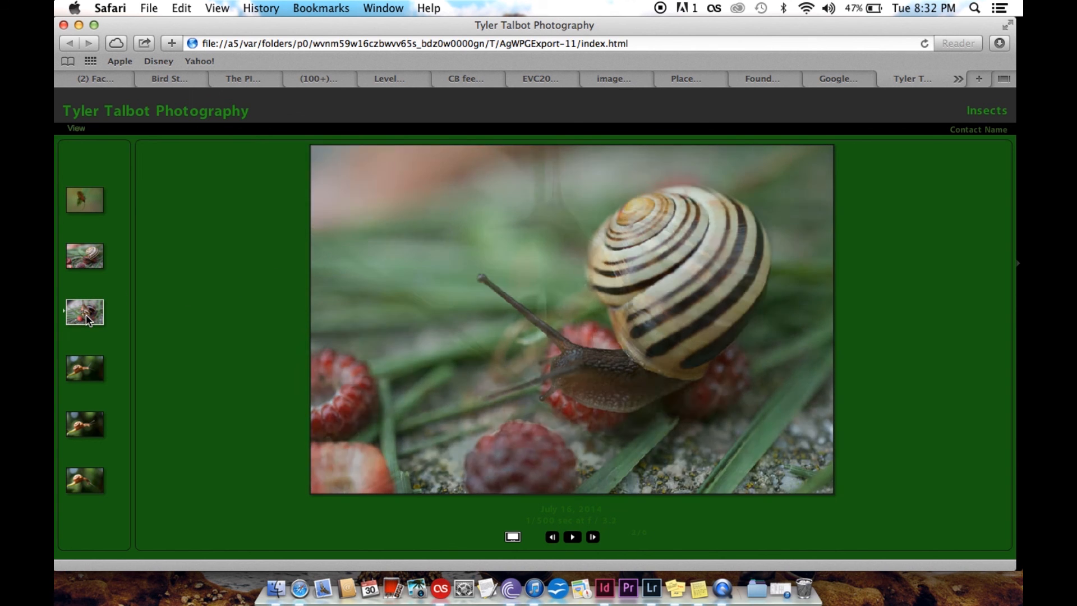
click(82, 371)
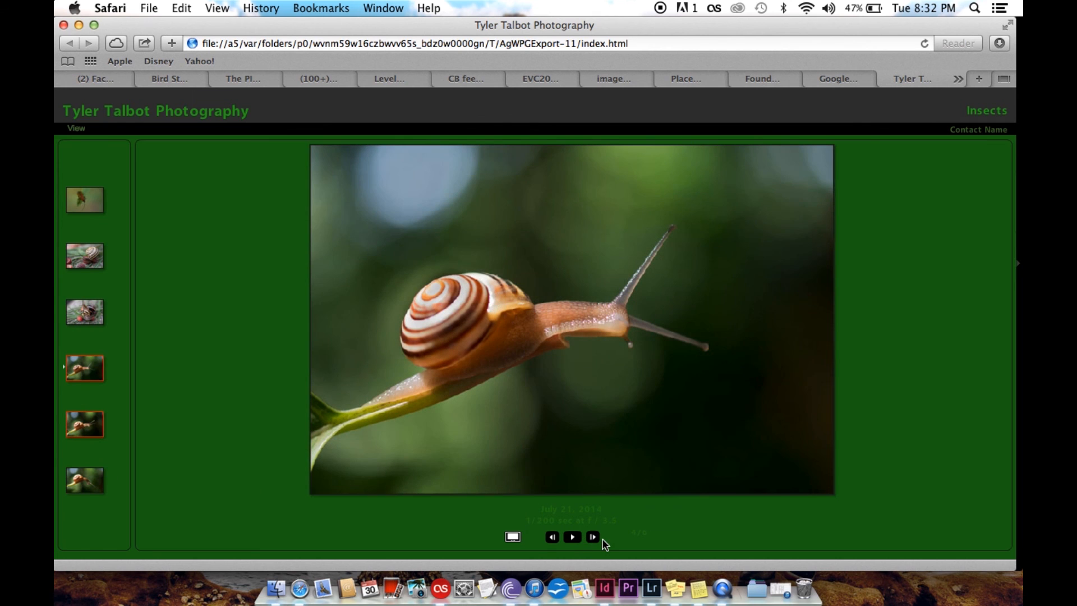
click(594, 538)
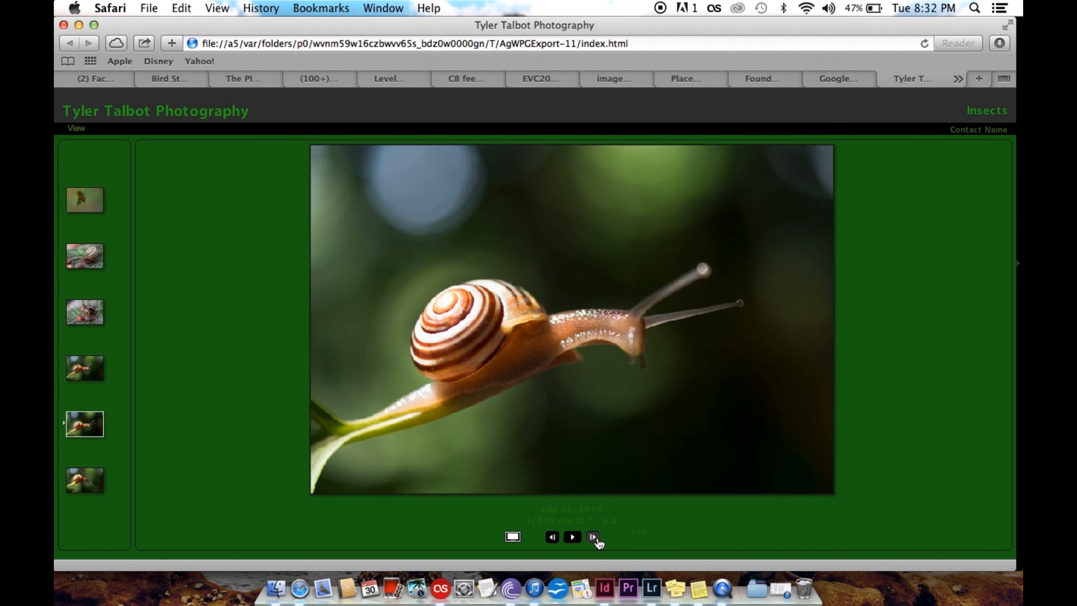
click(594, 537)
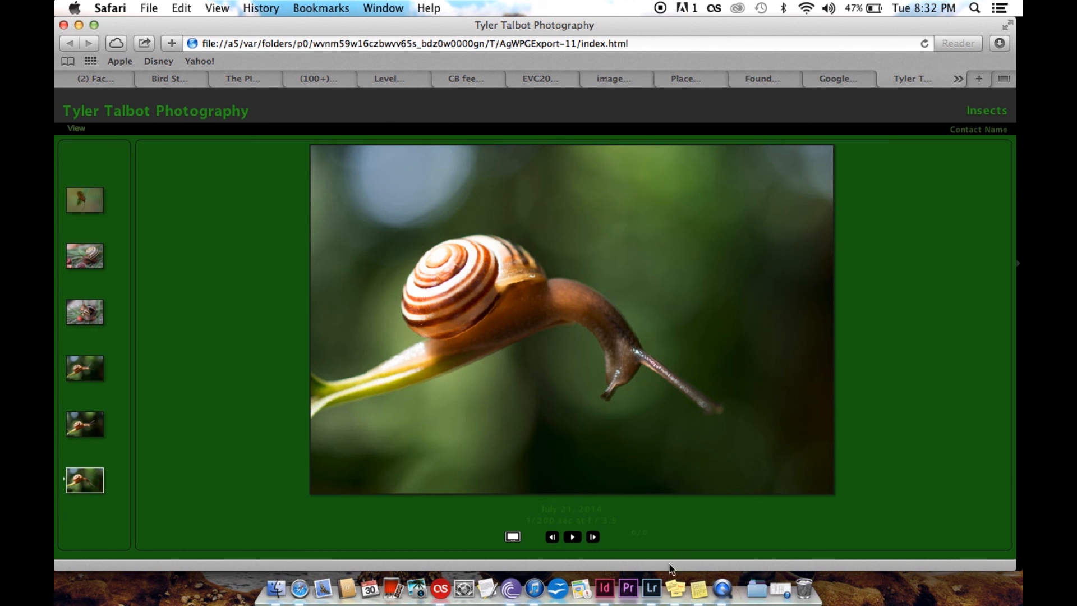
Switch back to Lightroom, open the gallery export dialog to check its save locations, and cancel the export
click(651, 588)
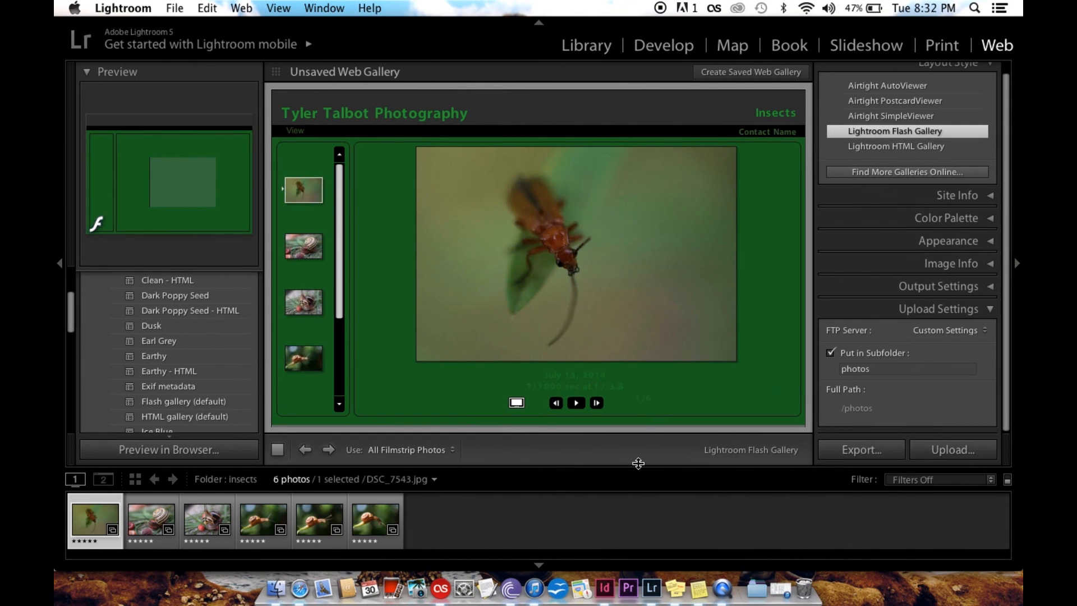
click(867, 452)
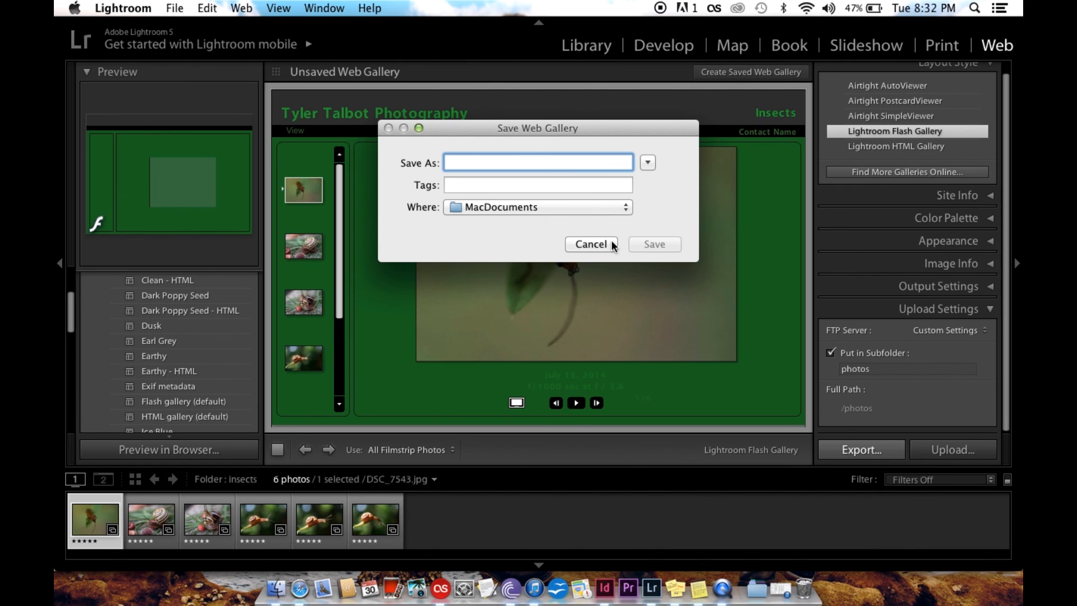
click(605, 208)
click(605, 209)
click(591, 244)
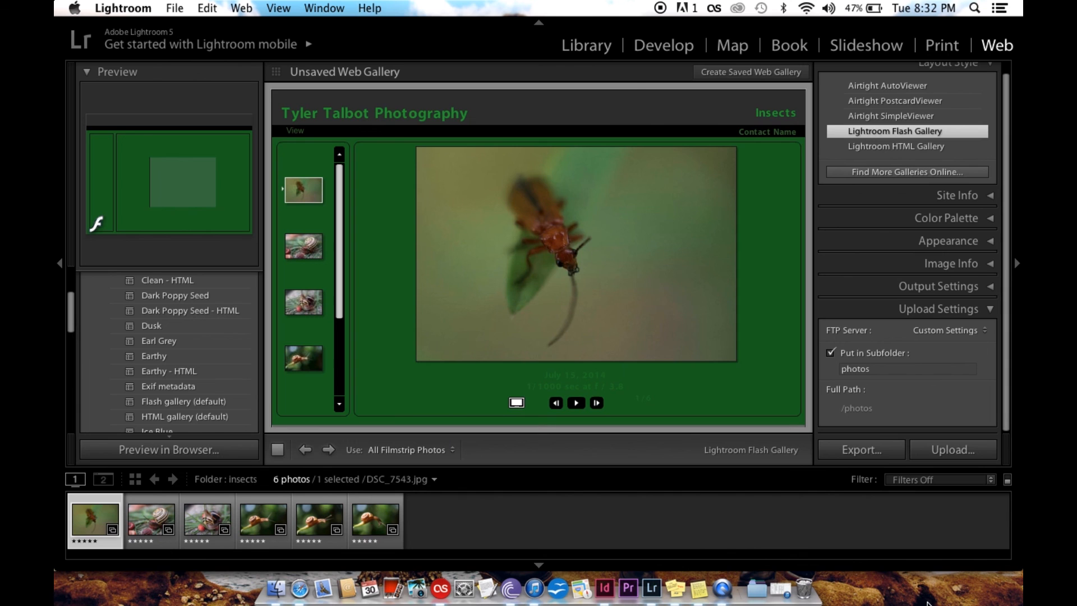